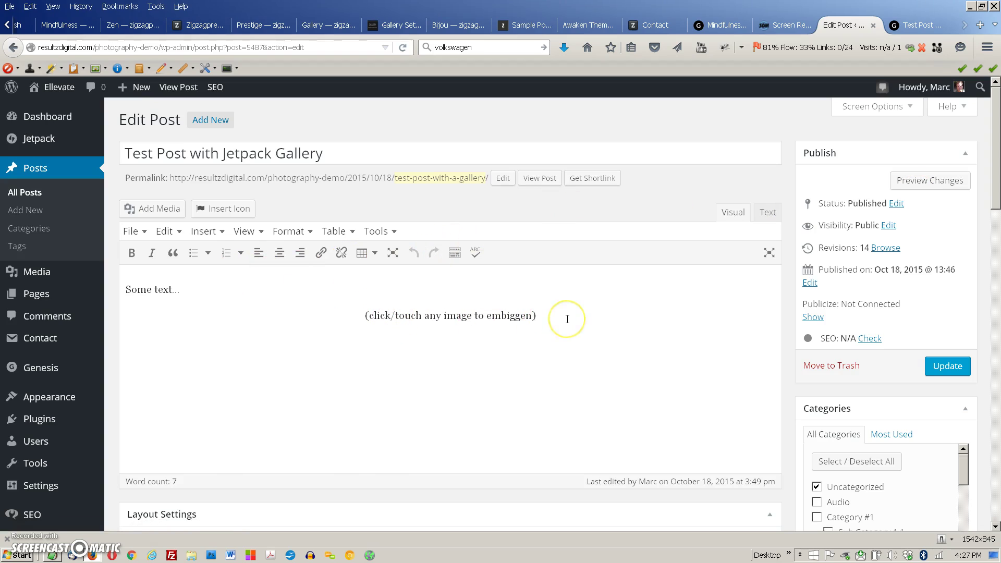
Start a new gallery from the media library below the "(click/touch any image to embiggen)" line of the post.
left_click(583, 307)
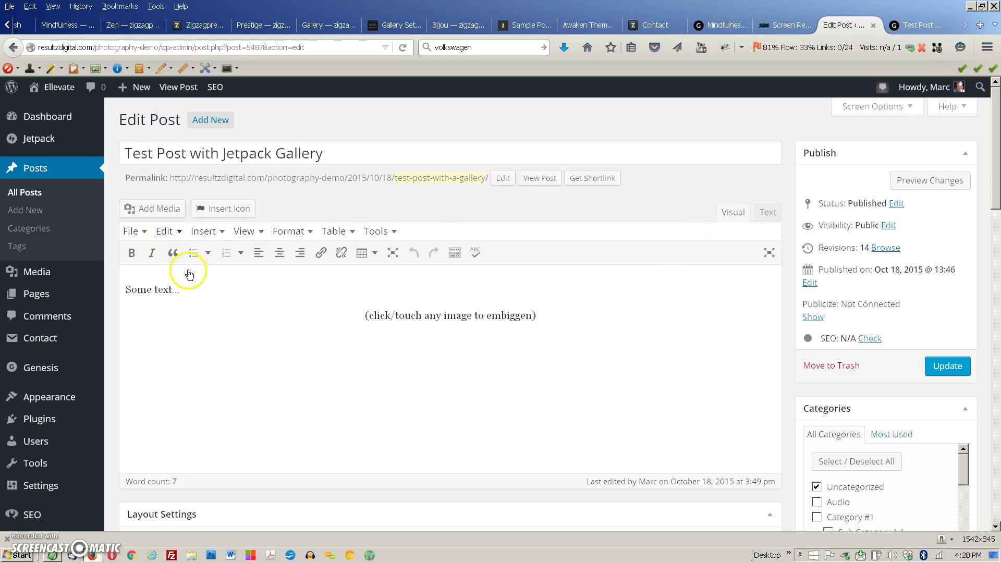
left_click(379, 336)
left_click(155, 209)
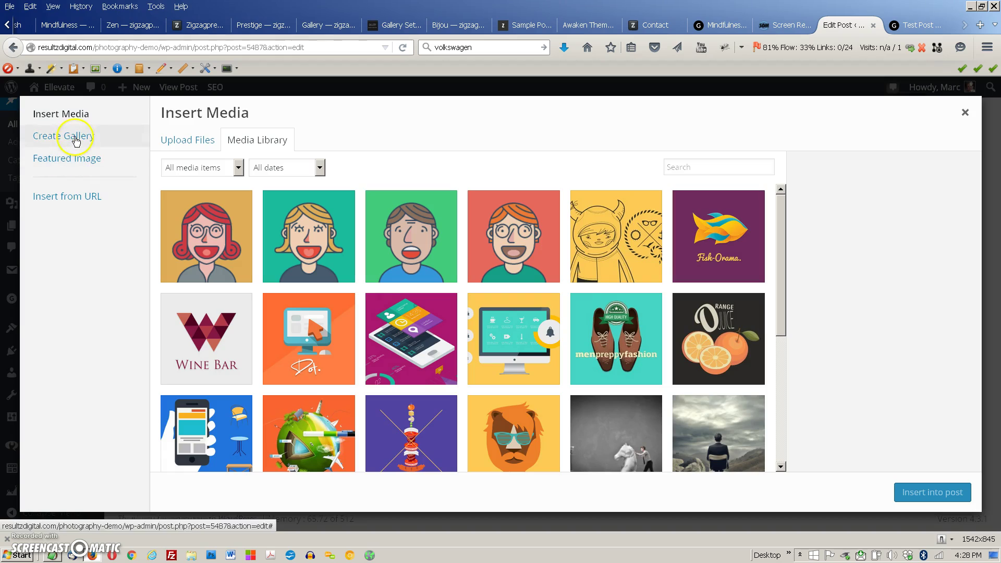
left_click(75, 139)
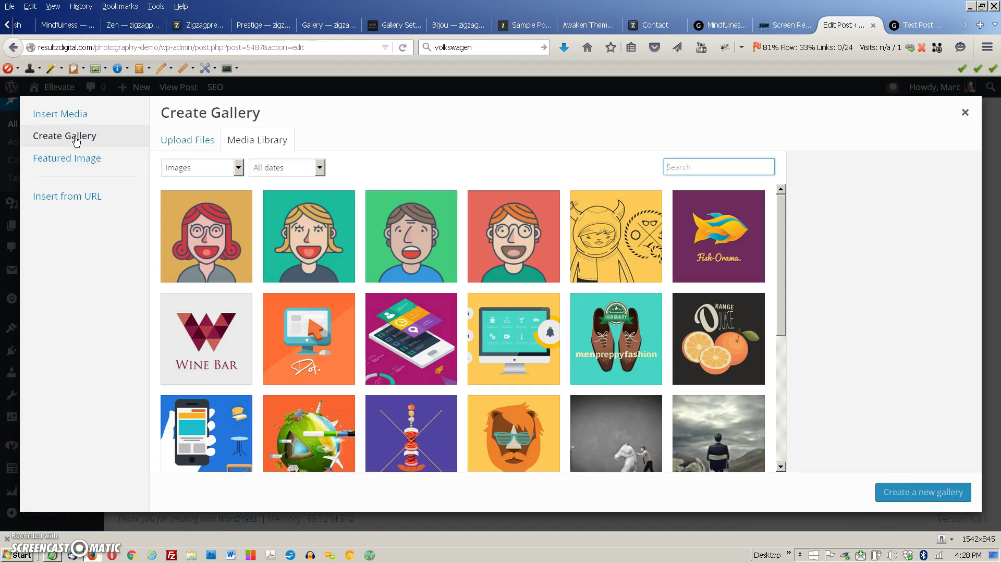
Create a new gallery from eleven photographs, from the chess knight photo through the final yoga photo, skipping one of the duplicate sunglasses images.
scroll(514, 349, "down", 2)
left_click(643, 353)
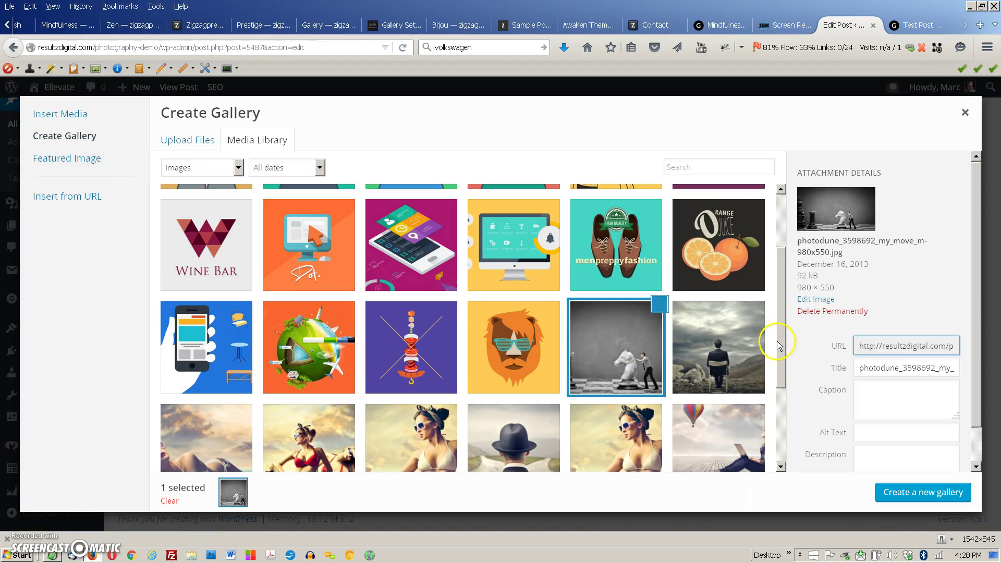
left_click_drag(780, 340, 784, 404)
left_click(721, 265)
left_click(695, 296)
left_click(645, 340)
left_click(524, 341)
left_click(261, 340)
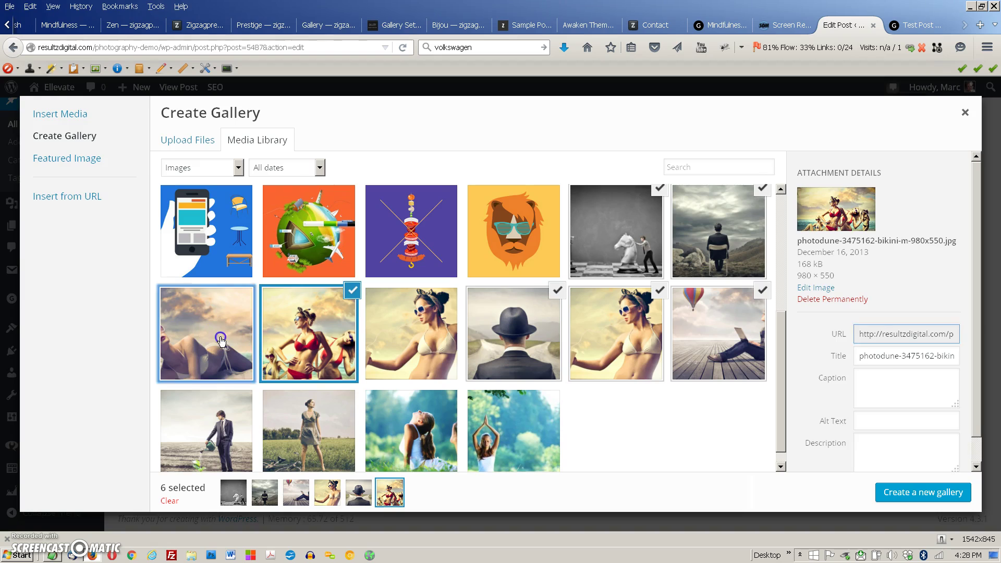
left_click(224, 336)
left_click(230, 433)
left_click(306, 437)
left_click(385, 433)
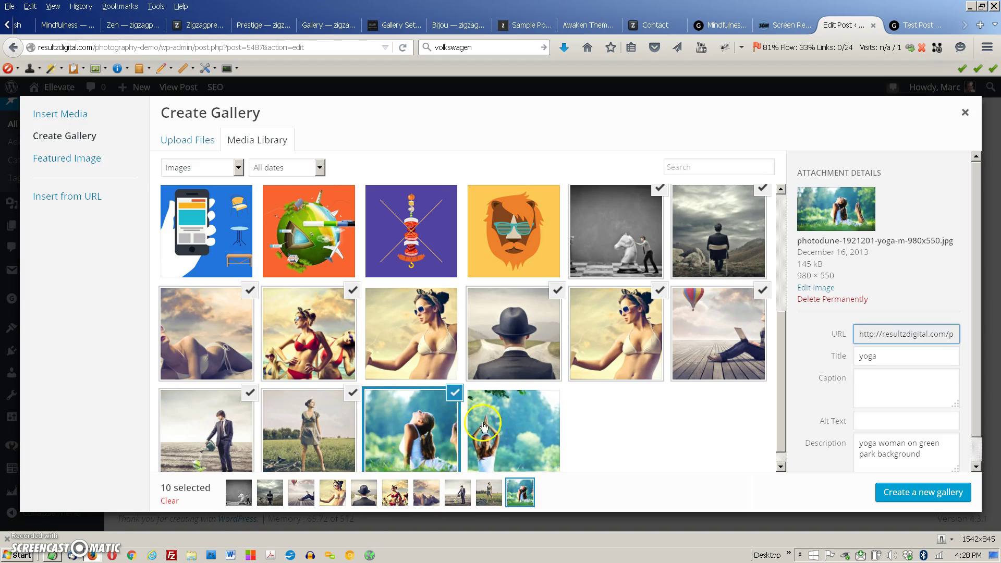
left_click(519, 422)
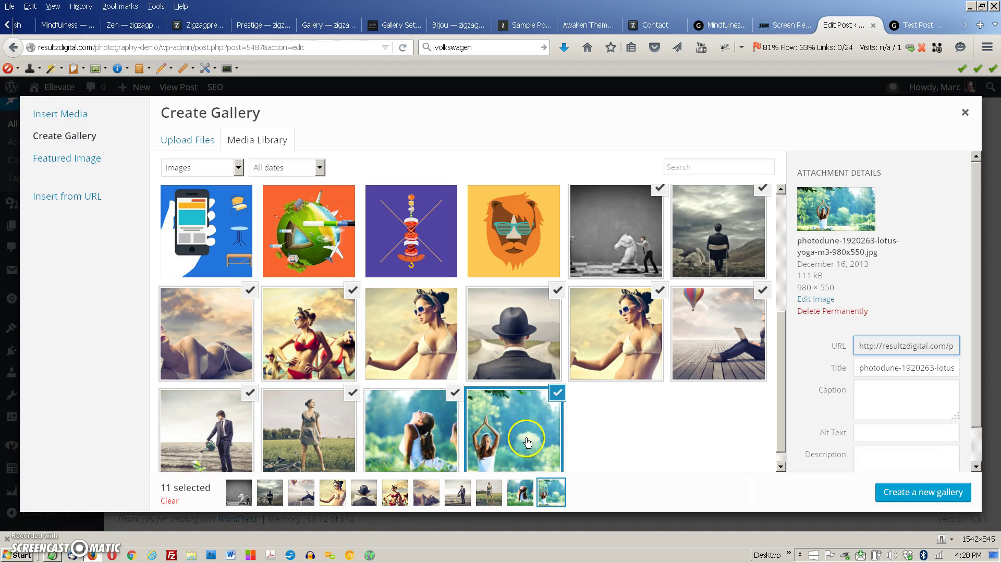
left_click(901, 495)
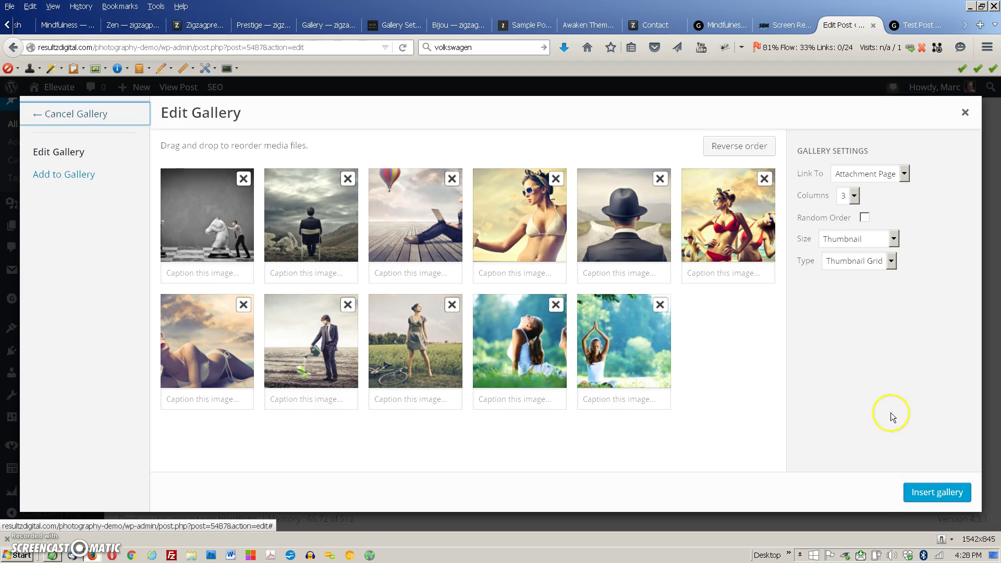
Insert the gallery with its images linked to Media File and update the post.
left_click(892, 260)
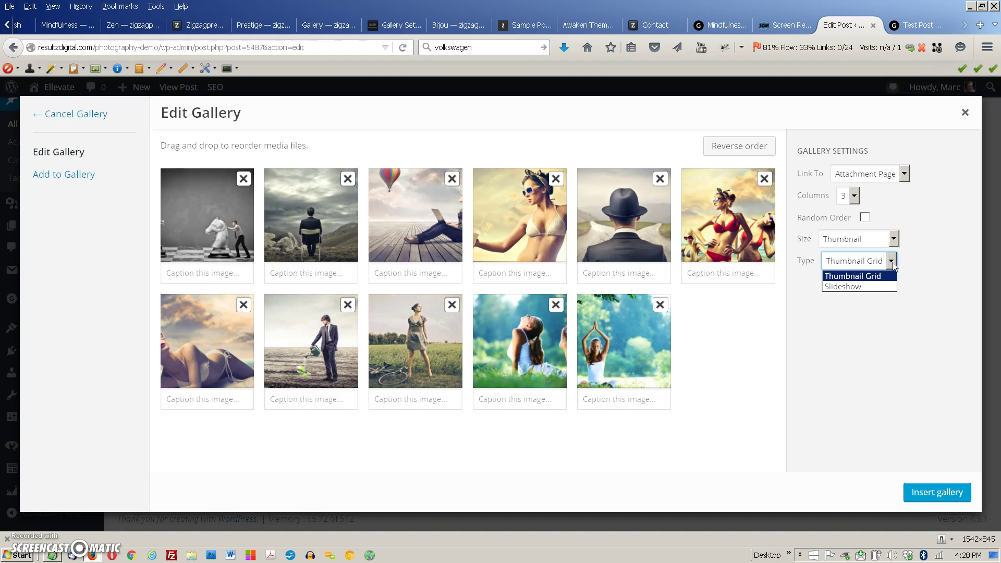
left_click(893, 262)
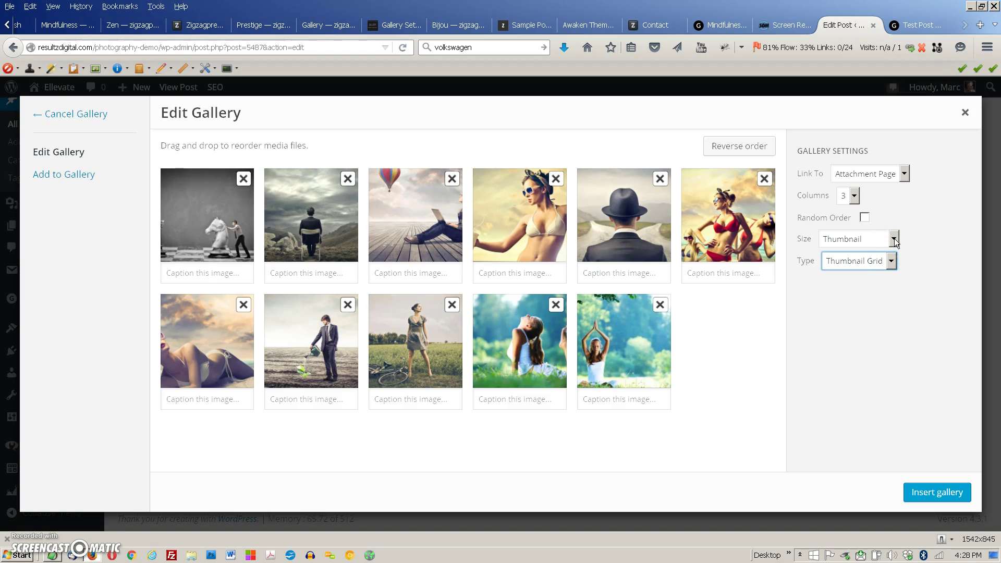
left_click(904, 175)
left_click(886, 199)
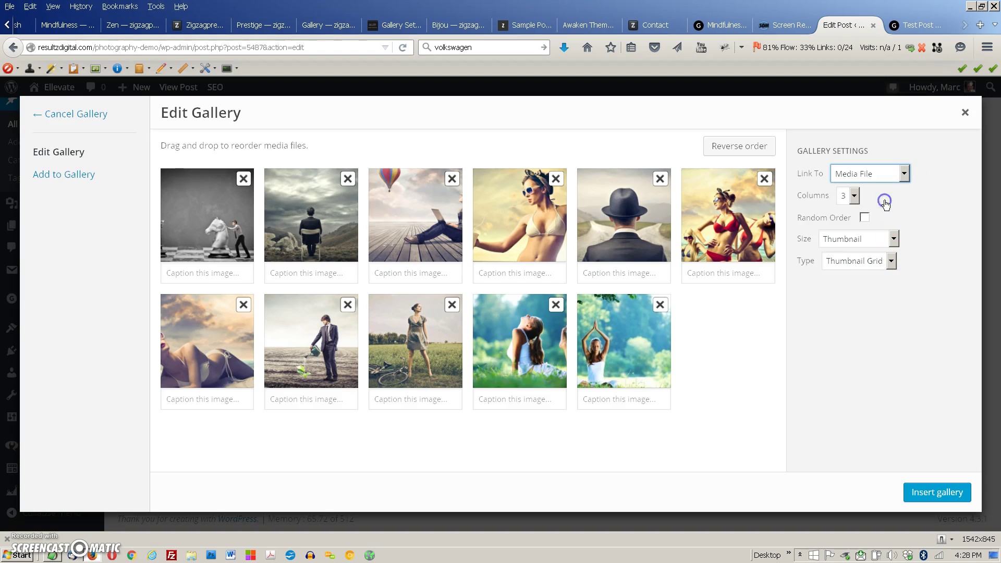
left_click(932, 499)
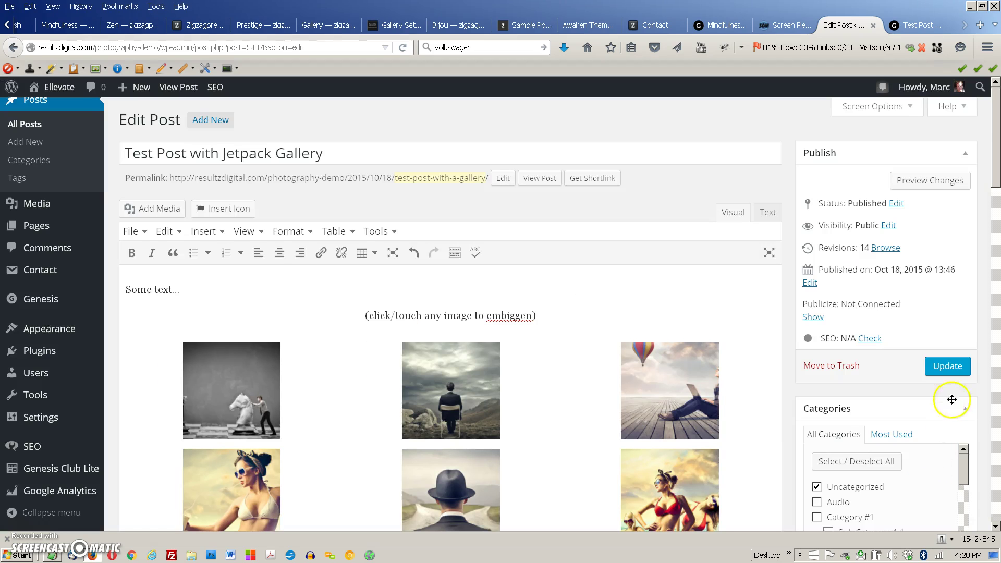
left_click(956, 366)
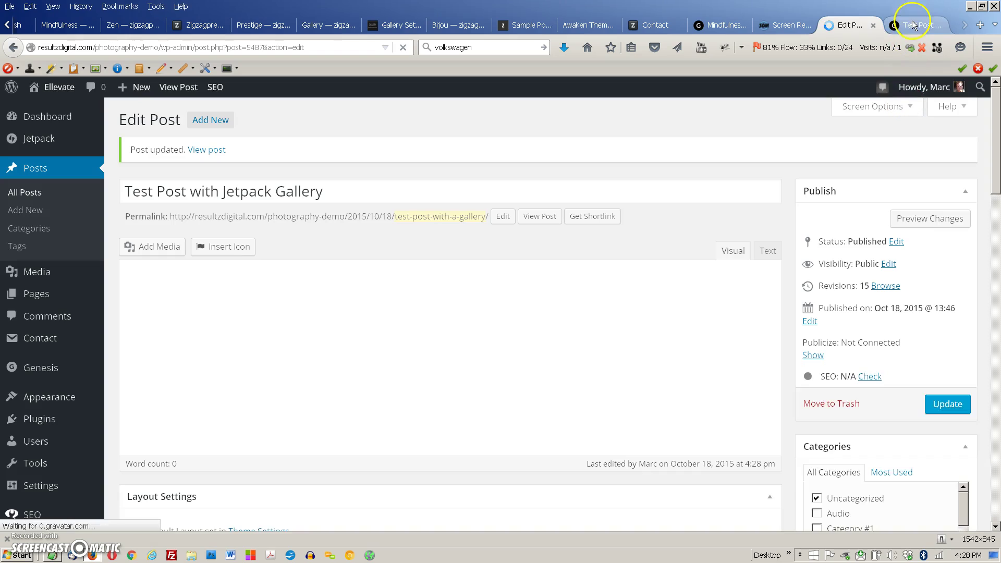
Check the gallery on the live post by opening the chess knight image, and return to the post.
left_click(913, 25)
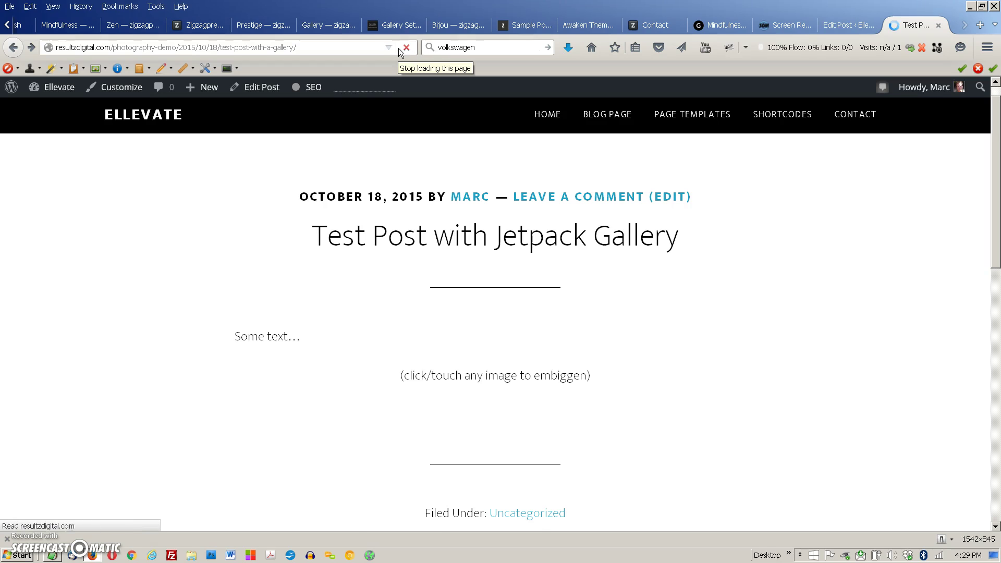
scroll(887, 261, "down", 3)
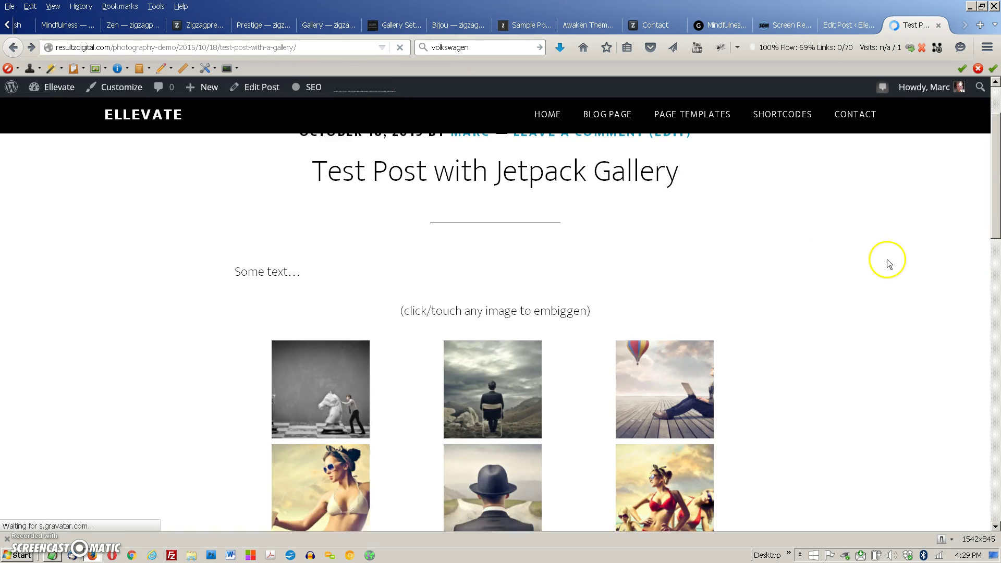
left_click(320, 331)
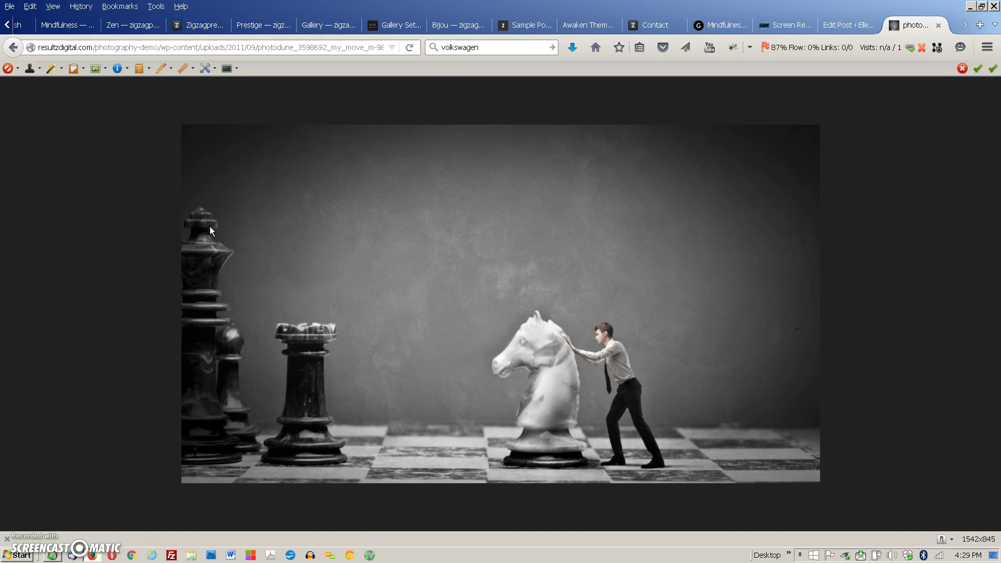
left_click(13, 48)
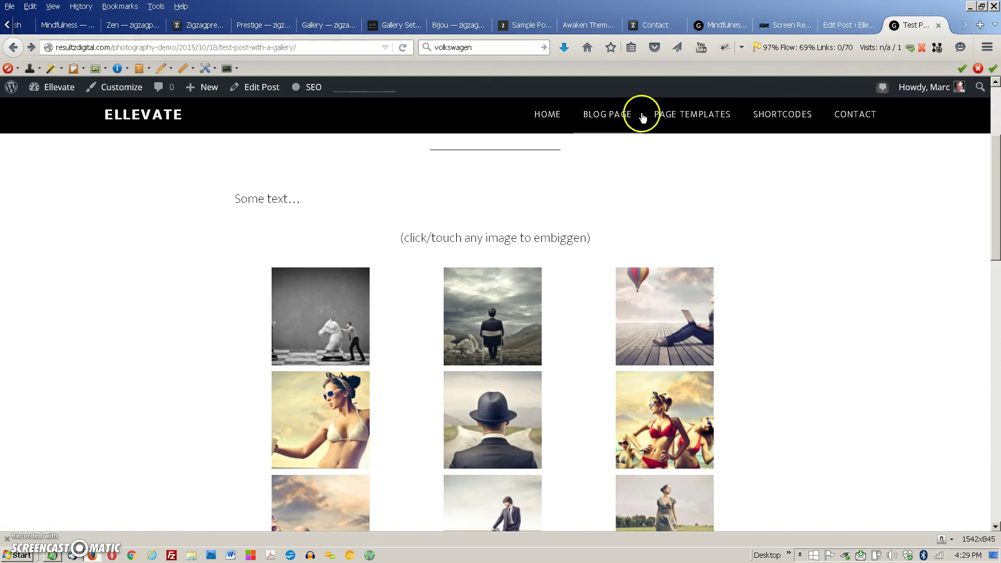
Return to the post editor and open Jetpack's Settings page in a new browser tab.
left_click(866, 25)
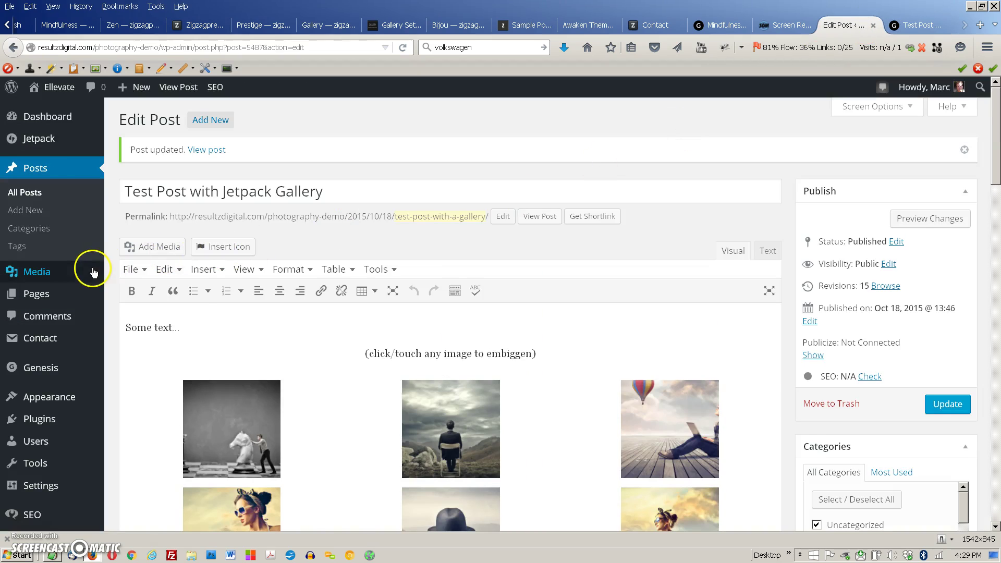
mouse_move(40, 139)
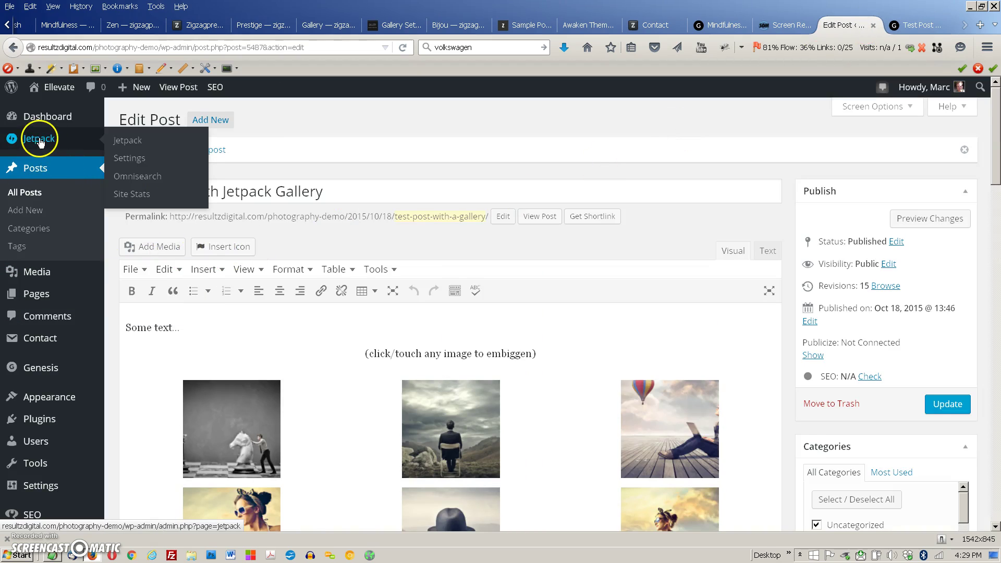
middle_click(138, 162)
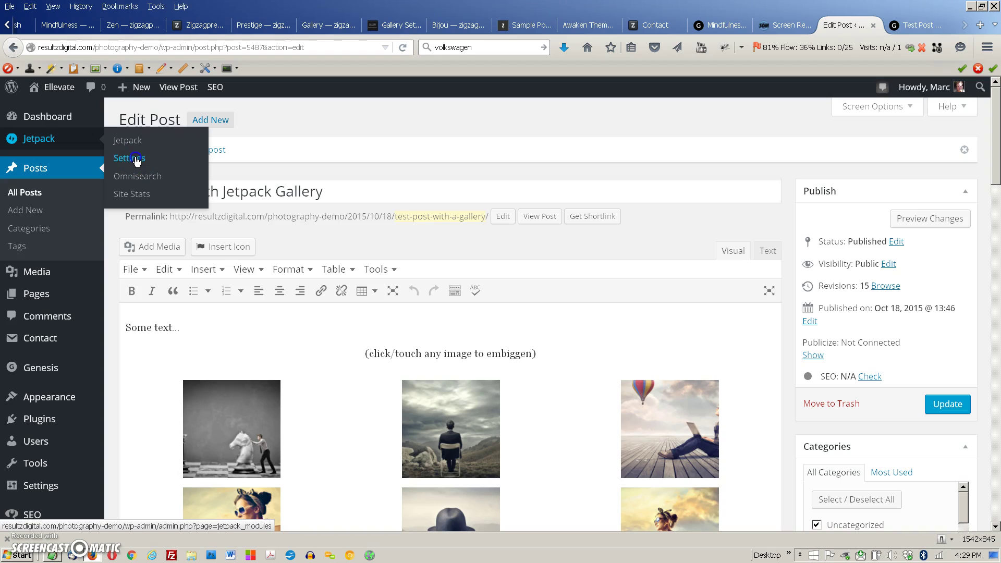
left_click(910, 24)
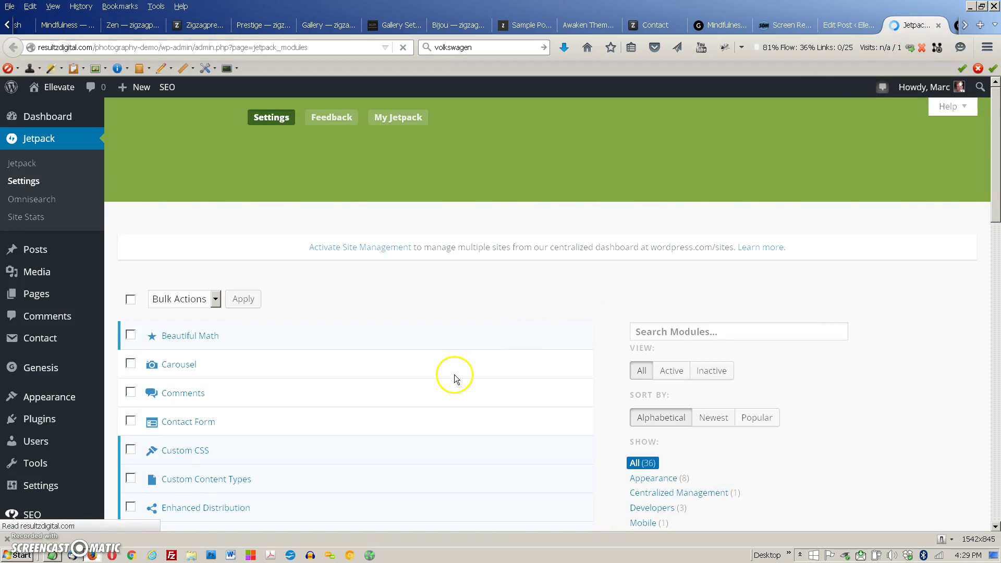
Activate the Carousel and Tiled Galleries modules together with a bulk action.
scroll(455, 375, "down", 2)
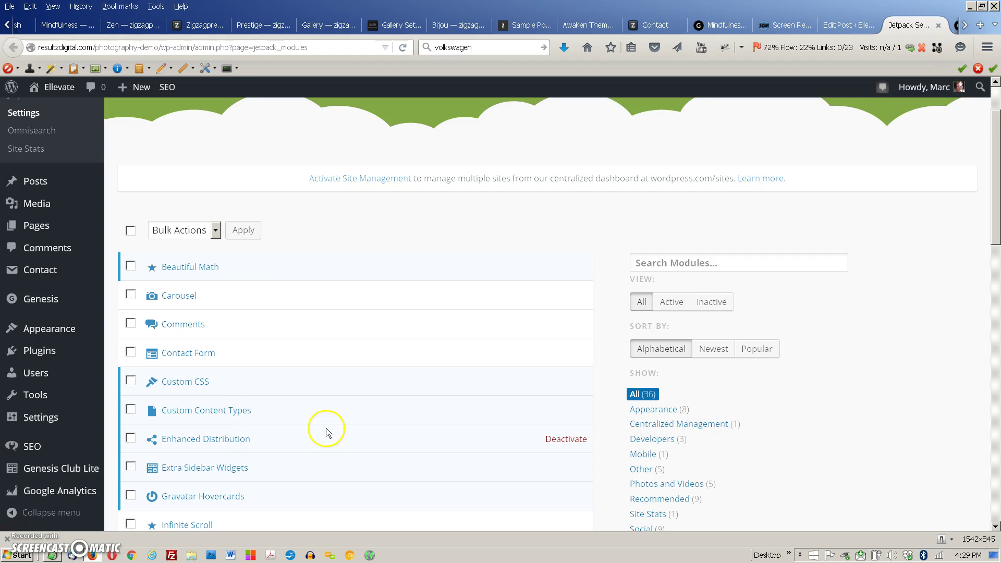
left_click(130, 295)
left_click_drag(993, 163, 987, 399)
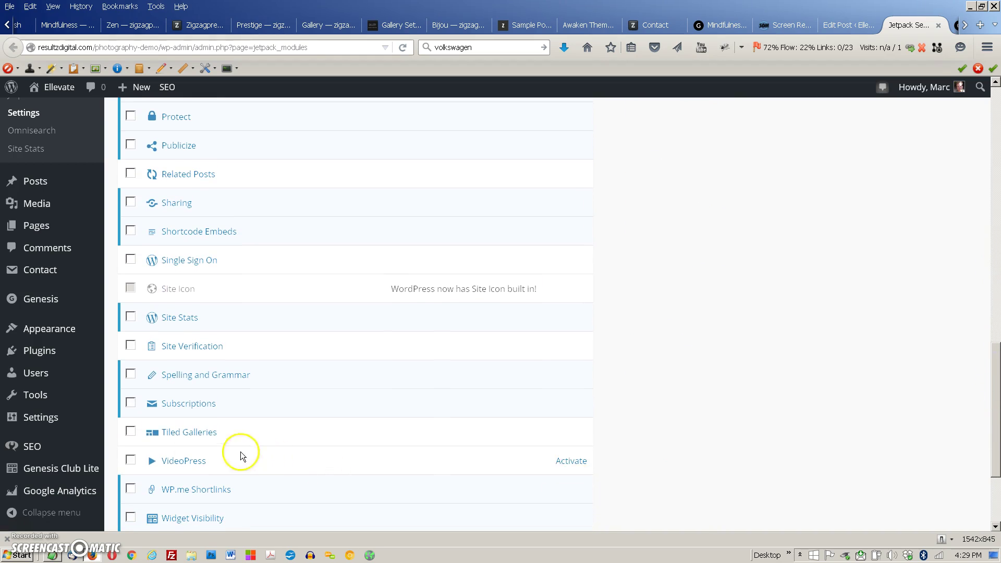
left_click(130, 431)
scroll(984, 310, "up", 15)
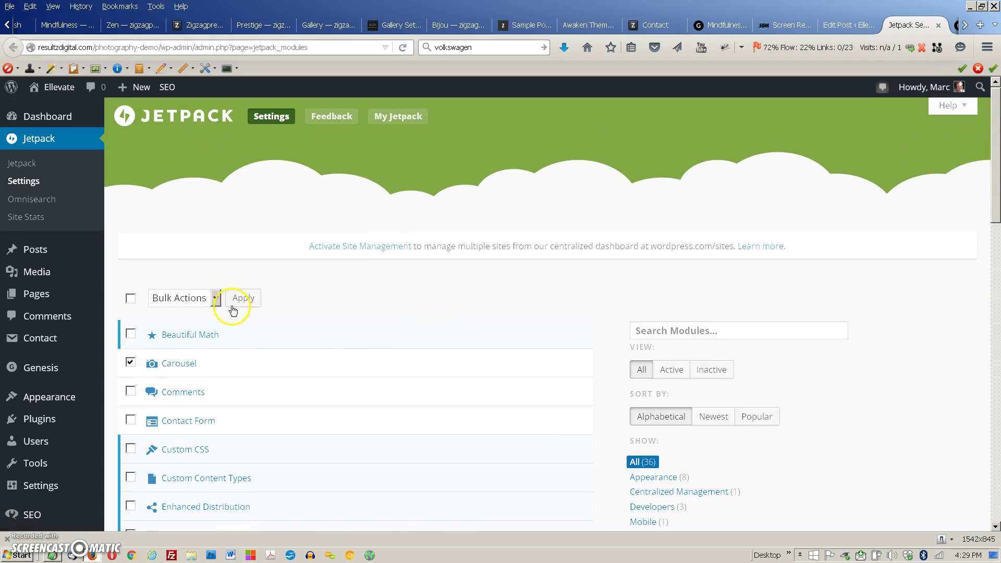
left_click(216, 297)
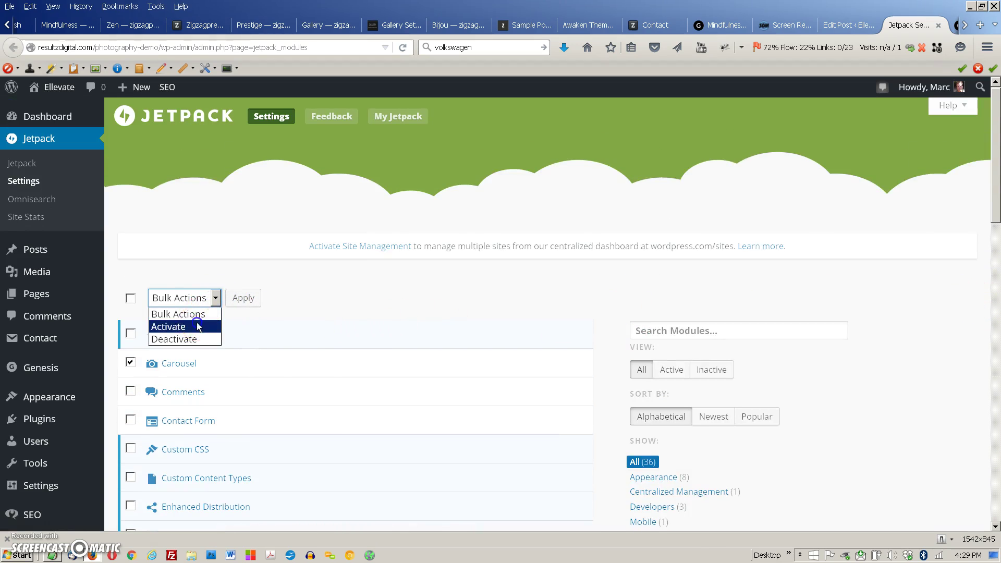
left_click(197, 325)
left_click(243, 302)
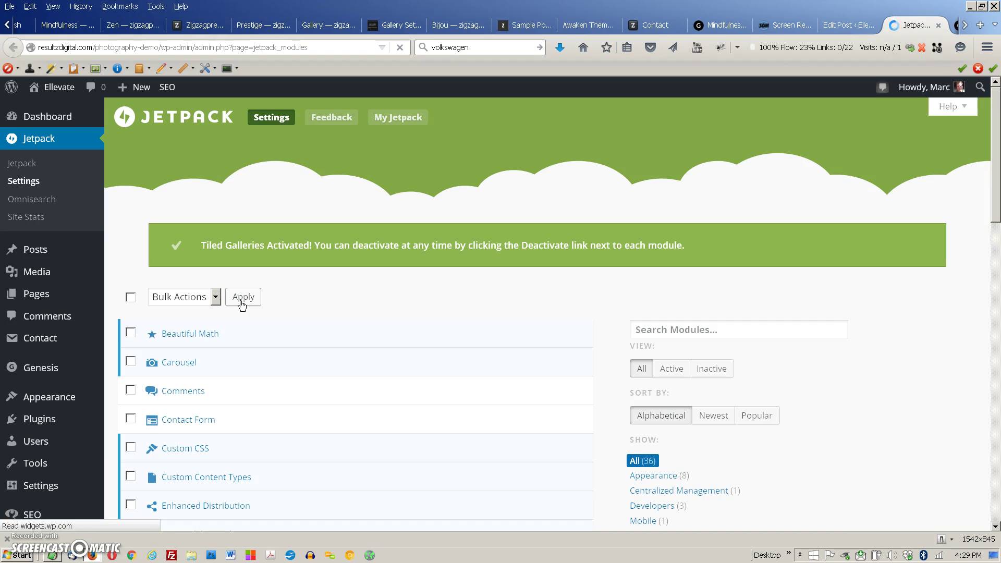
Open the Carousel module's configuration, keep its background color Black, and save the media settings.
scroll(241, 305, "down", 2)
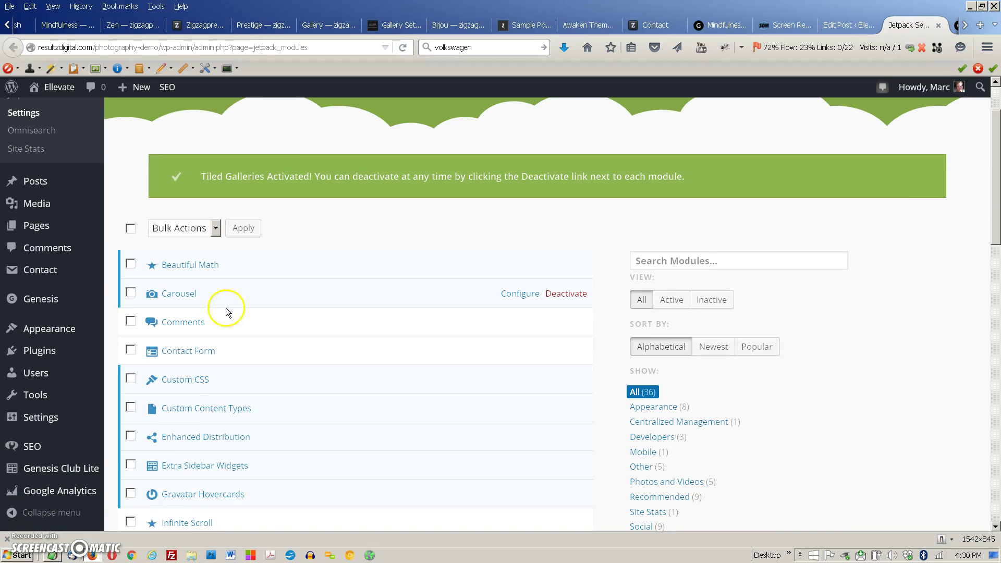
left_click(517, 296)
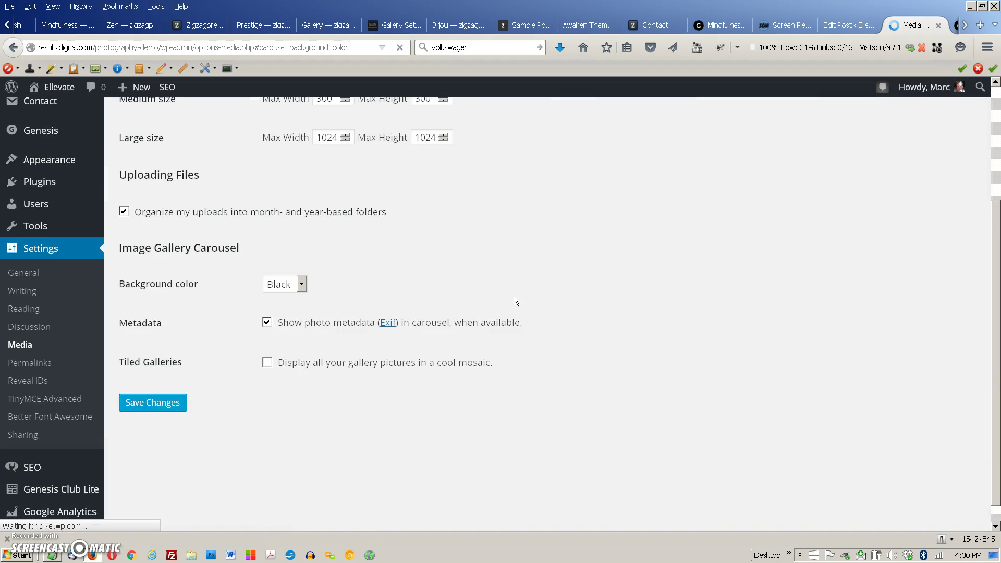
left_click(302, 285)
left_click(304, 286)
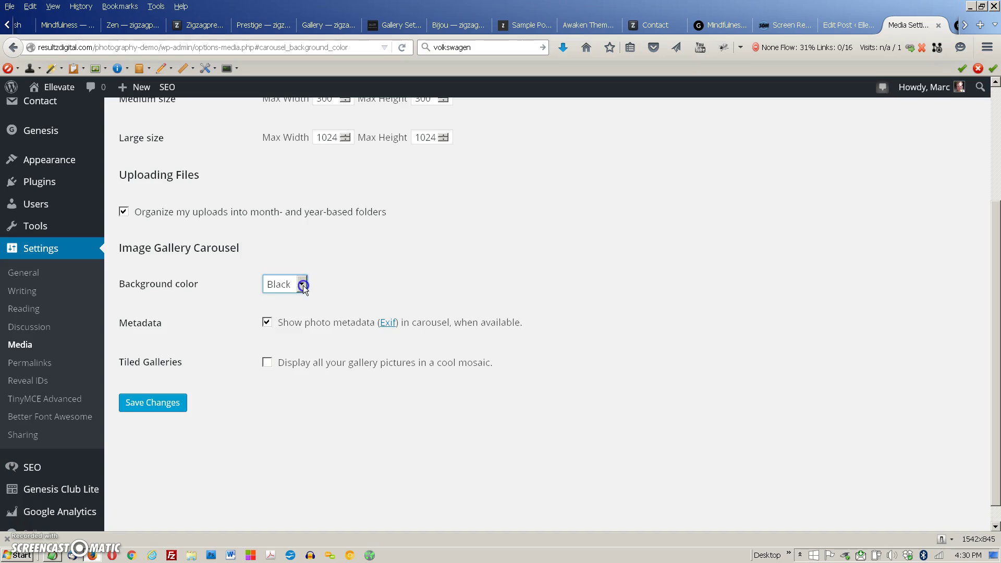
left_click(268, 372)
left_click(164, 402)
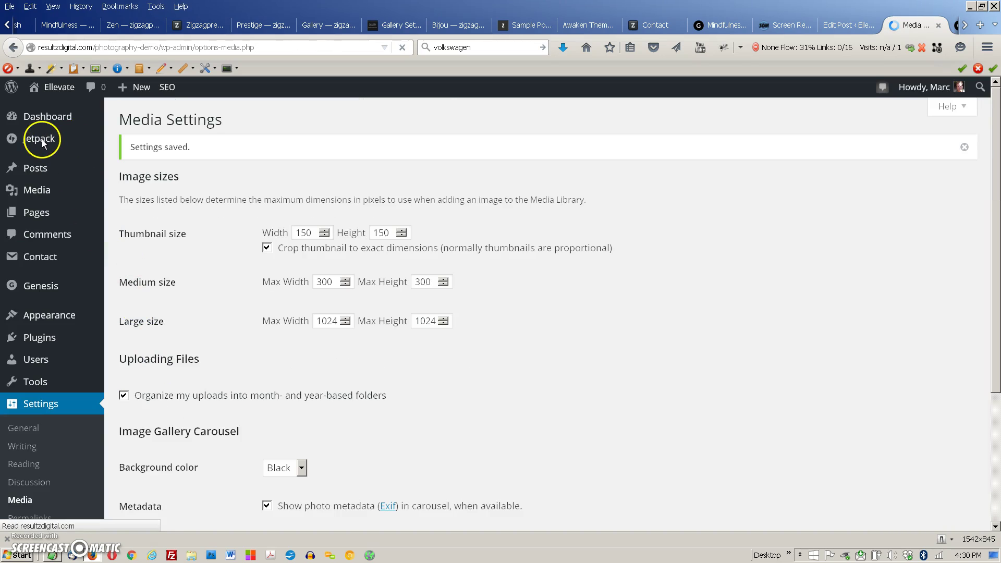
Open the Tiled Galleries module's configuration from Jetpack's settings and save the media settings.
mouse_move(43, 139)
left_click(128, 162)
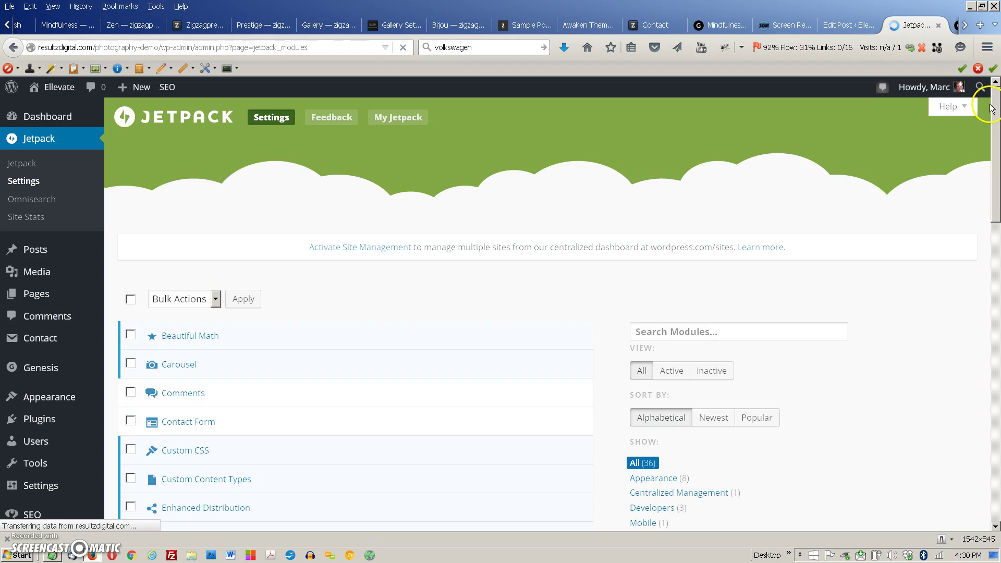
left_click_drag(992, 110, 996, 396)
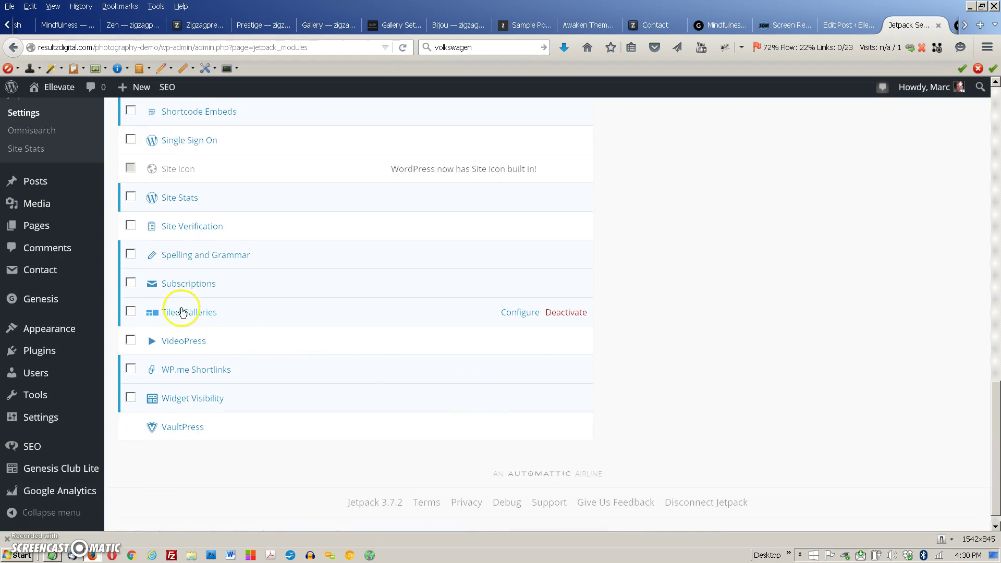
left_click(518, 314)
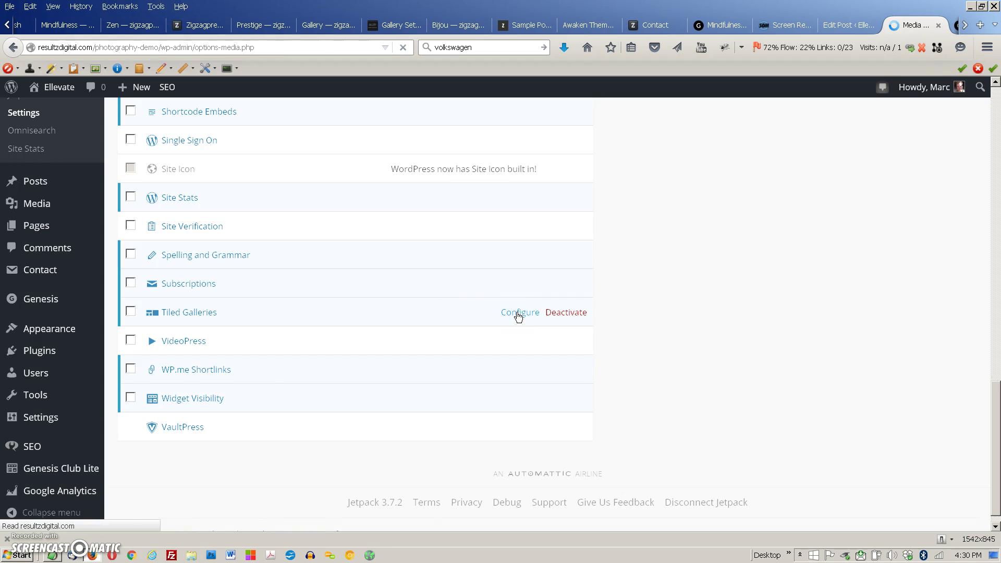
scroll(696, 342, "down", 3)
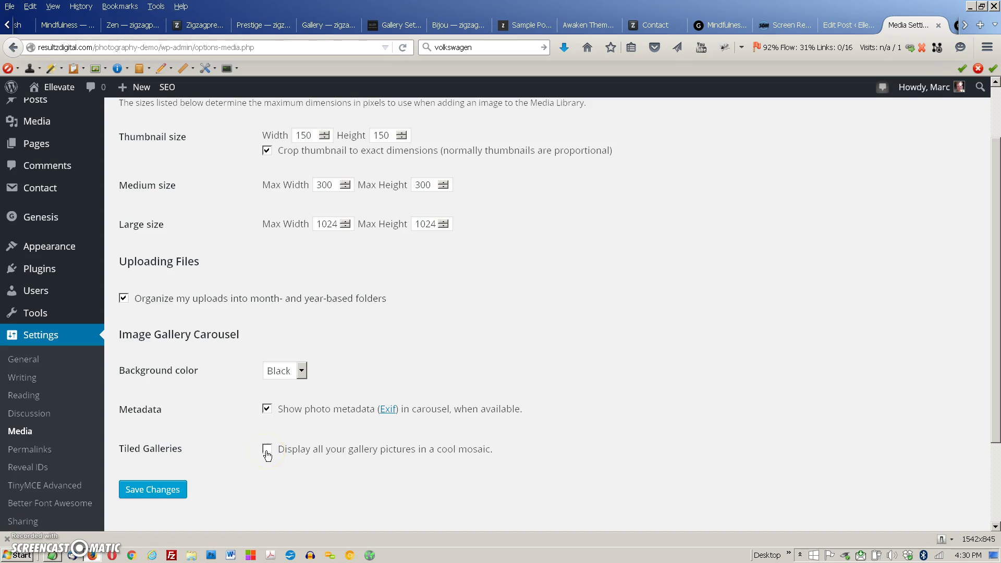
left_click(163, 495)
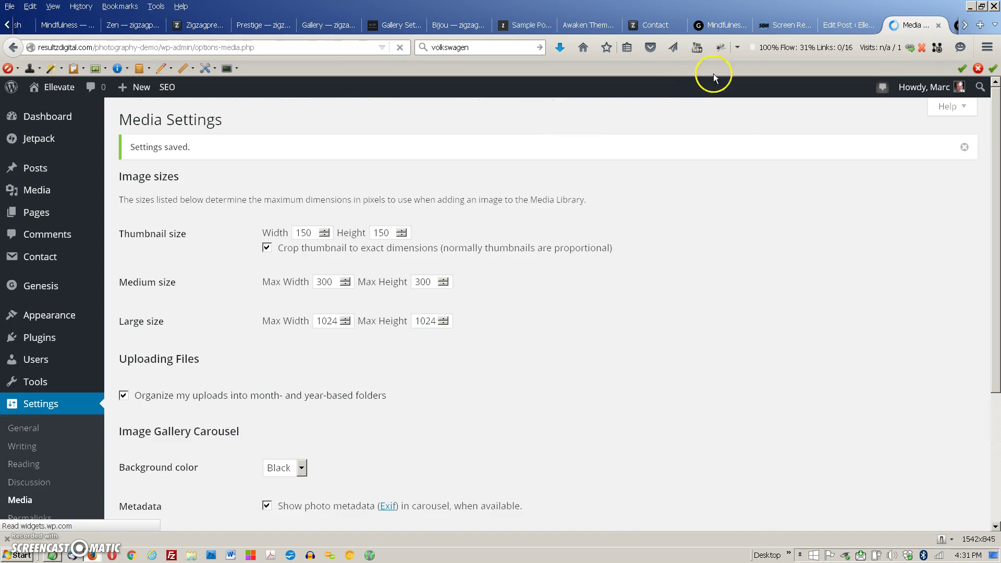
Return to the post editor and check the Link To and Type options in the gallery's settings.
left_click(965, 25)
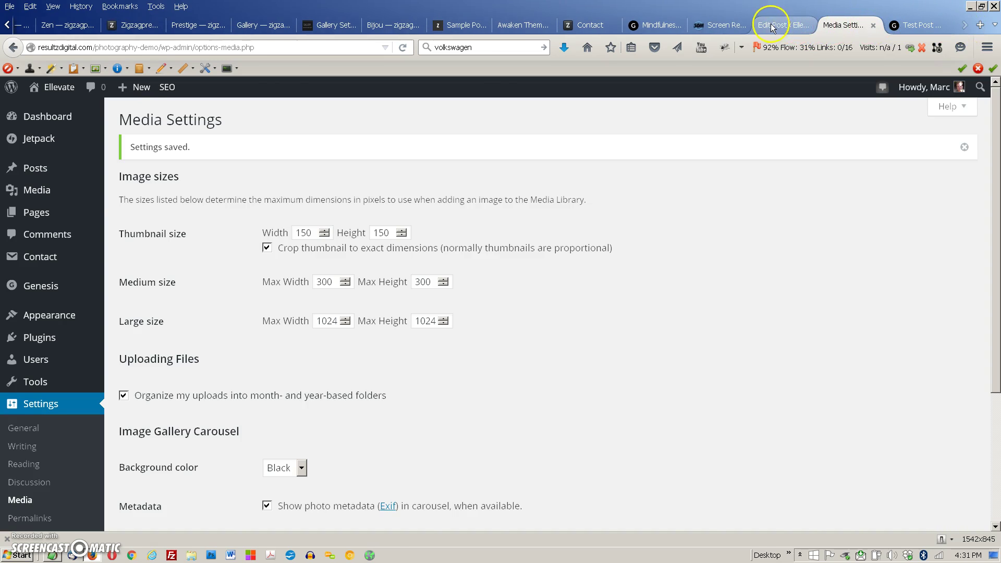
left_click(772, 26)
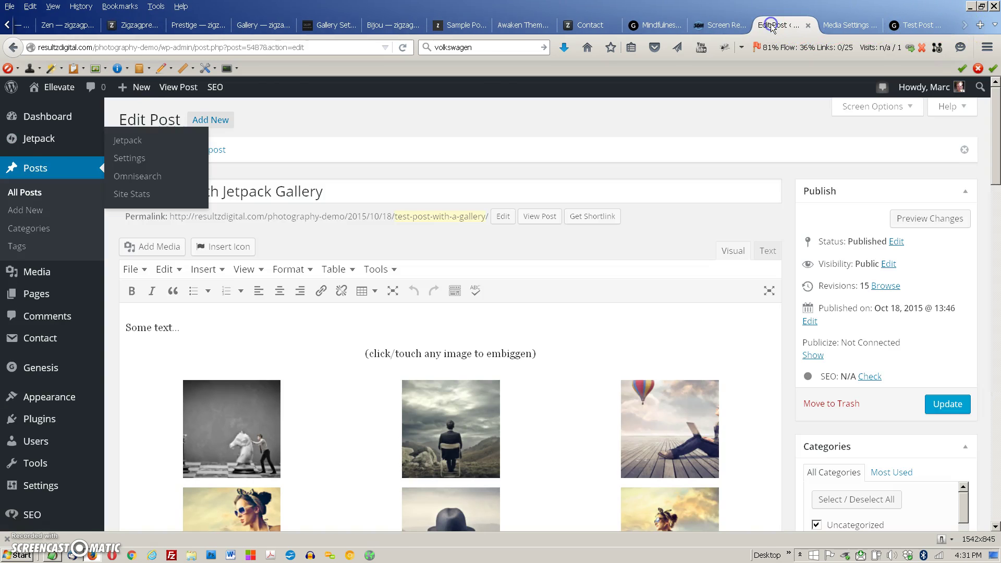
left_click(549, 389)
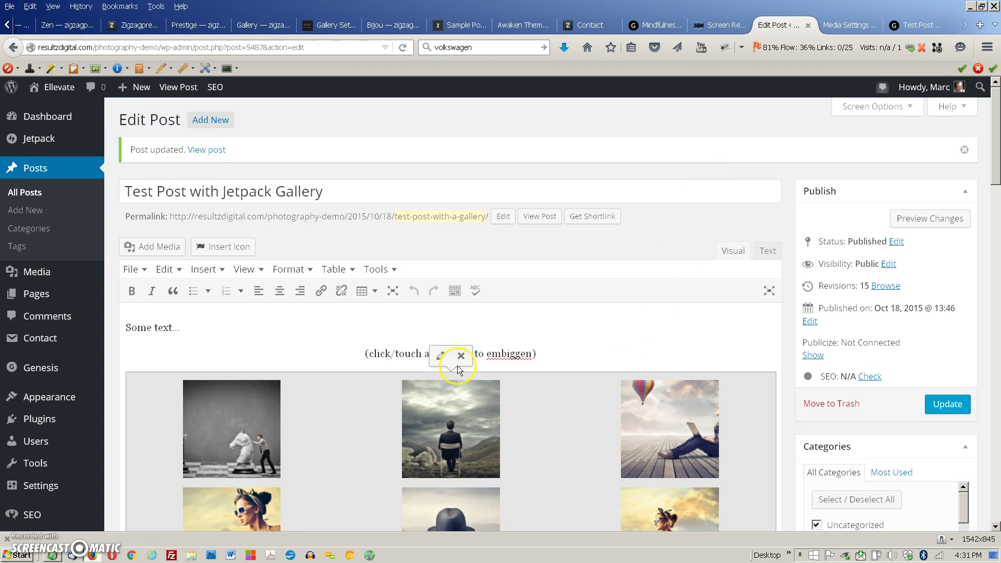
left_click(442, 356)
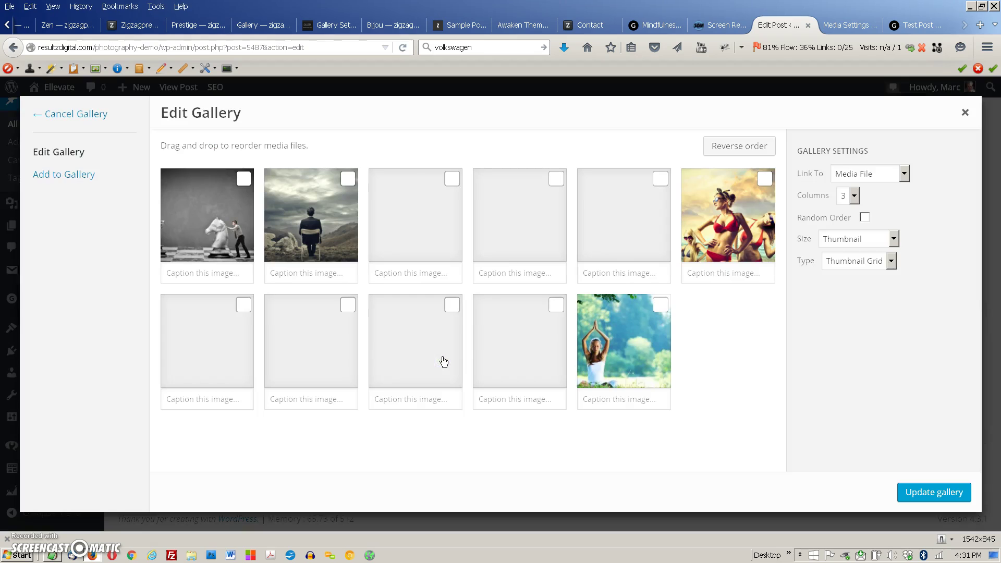
left_click(905, 172)
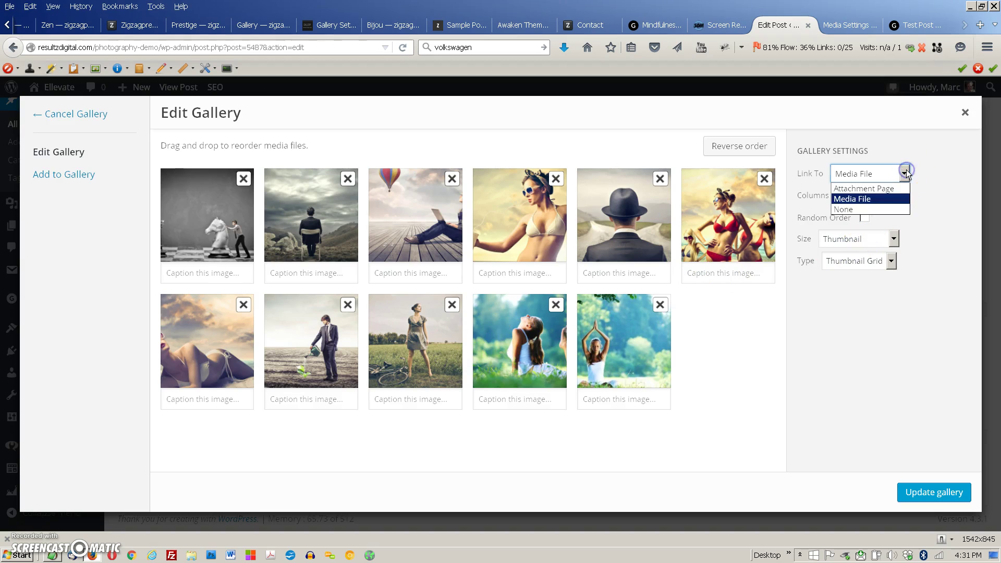
left_click(891, 262)
left_click(891, 264)
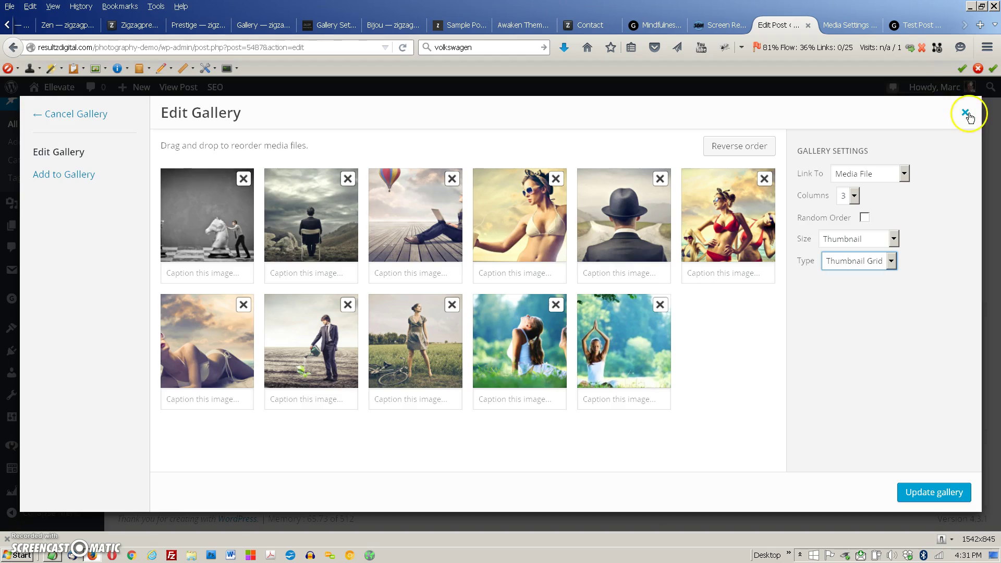
left_click(965, 112)
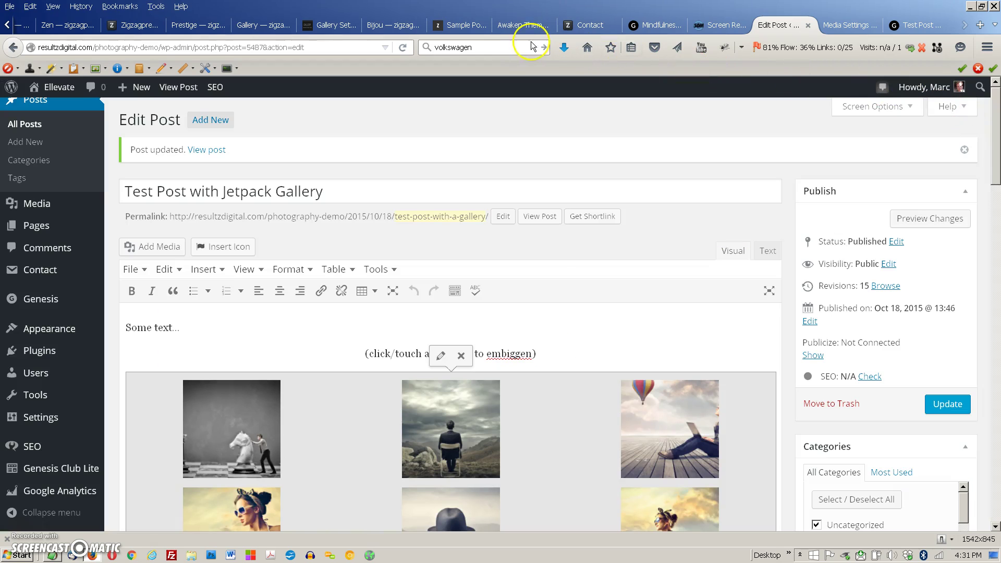
Reload the post editor and set the gallery's type to Tiled Mosaic in its settings.
left_click(405, 48)
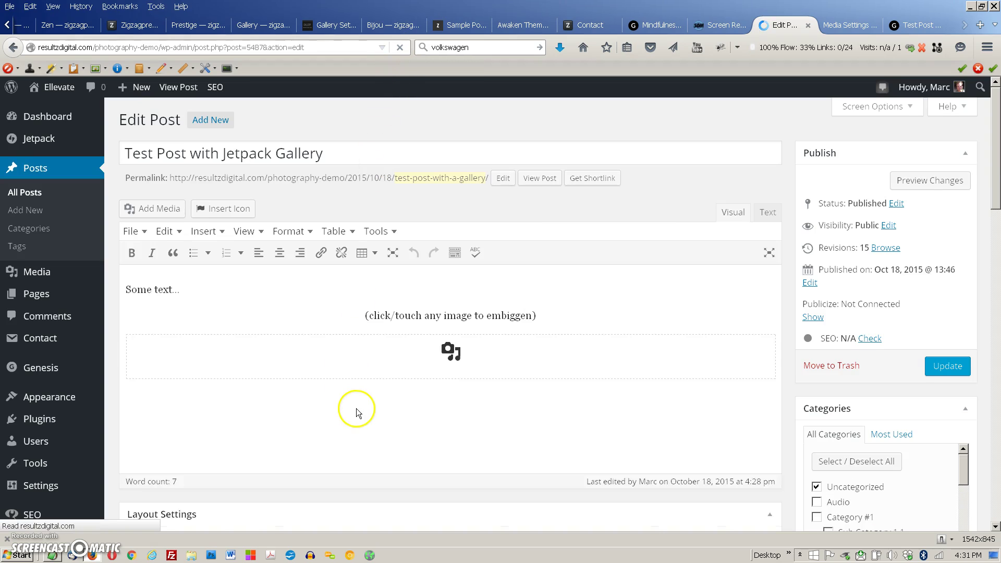
left_click(552, 346)
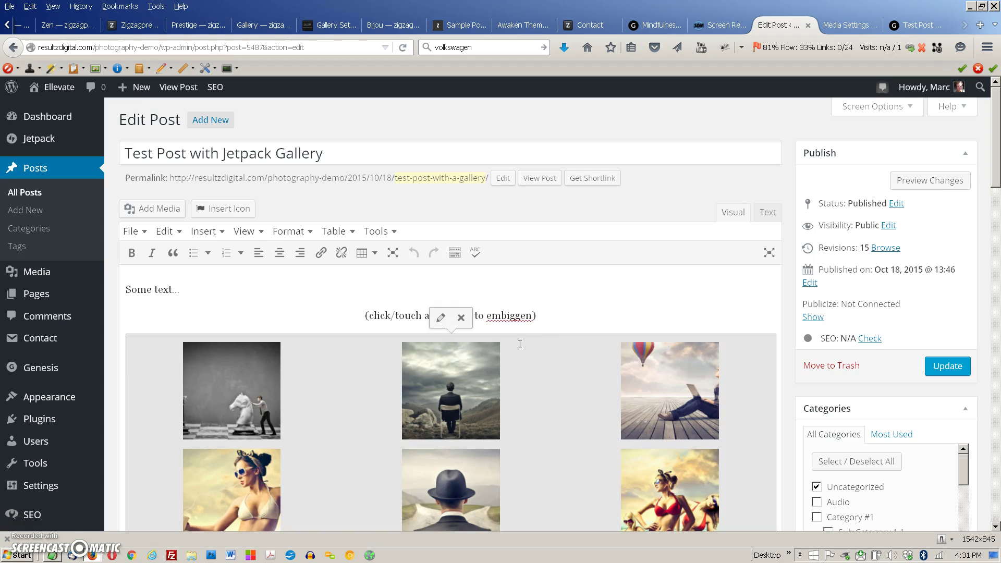
left_click(439, 319)
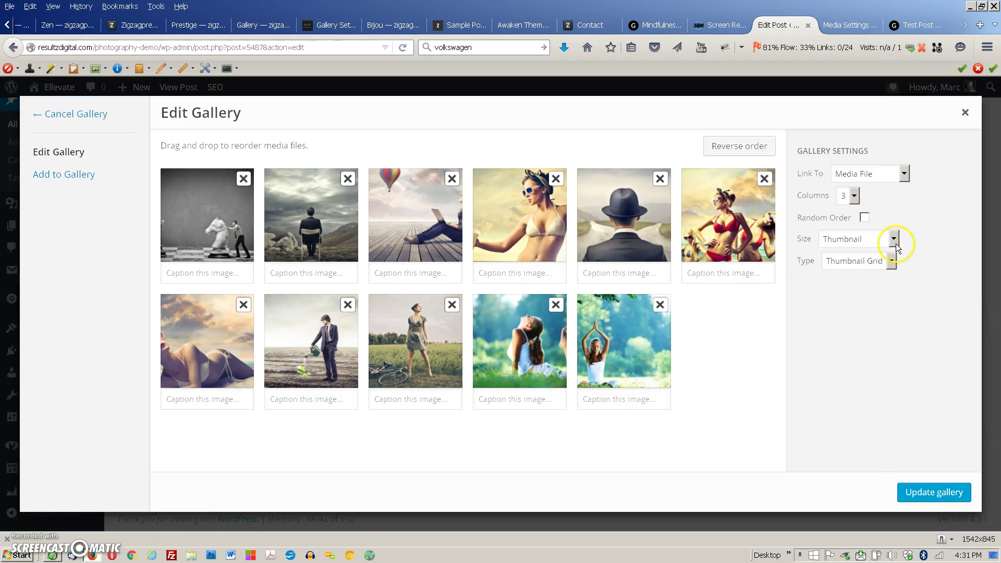
left_click(891, 262)
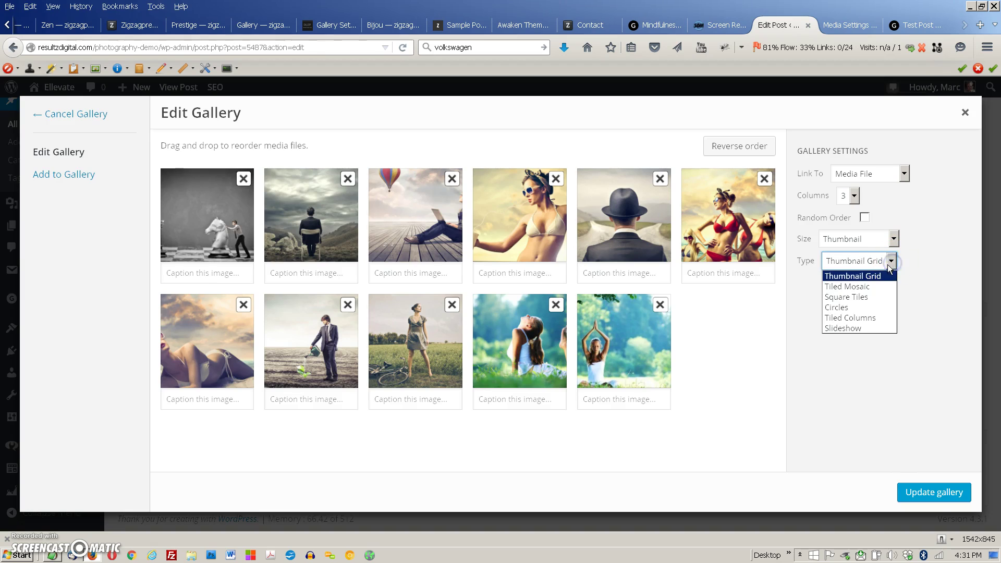
left_click(881, 286)
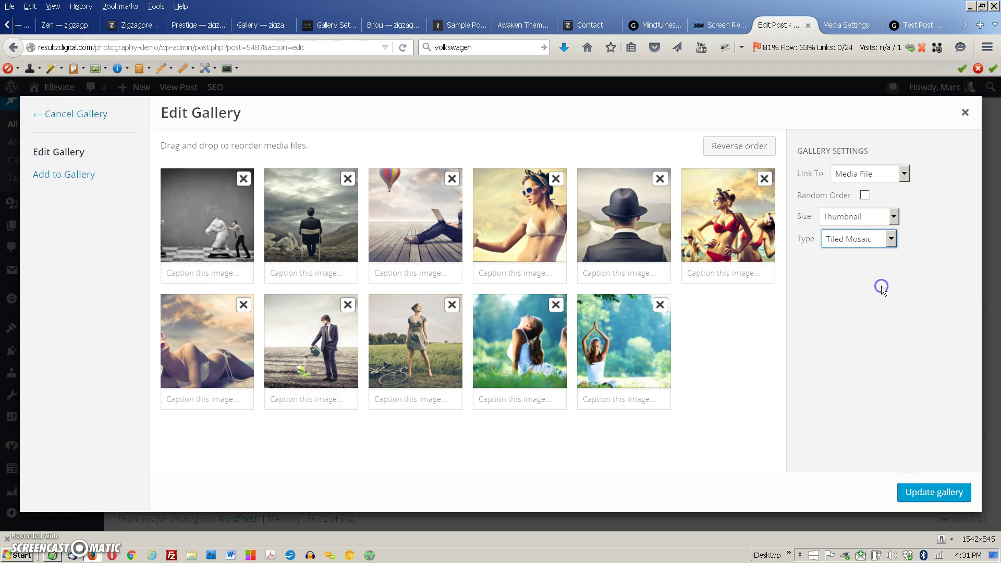
Set the gallery's Link To option to None, keep the Thumbnail size, and update both the gallery and the post.
left_click(902, 174)
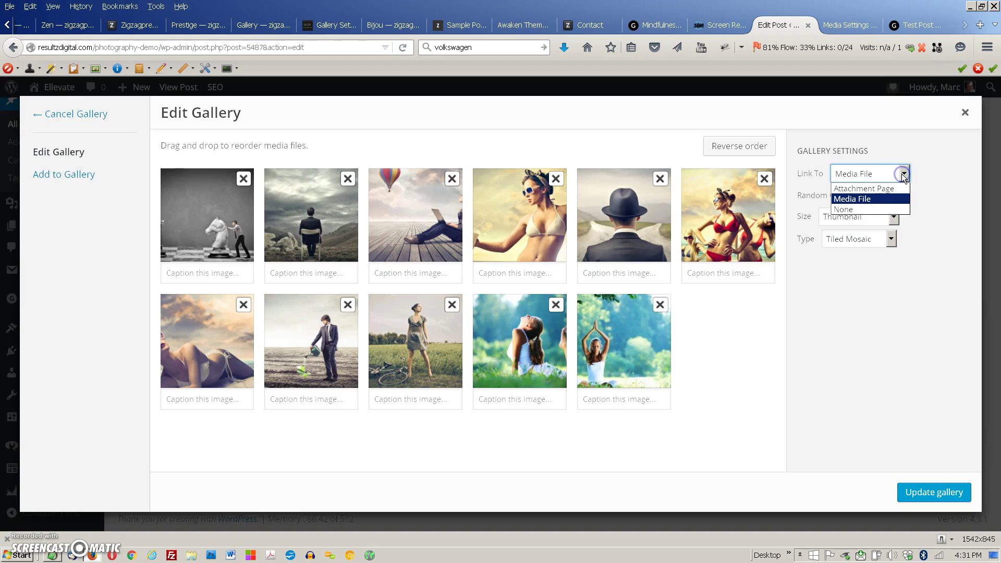
left_click(850, 211)
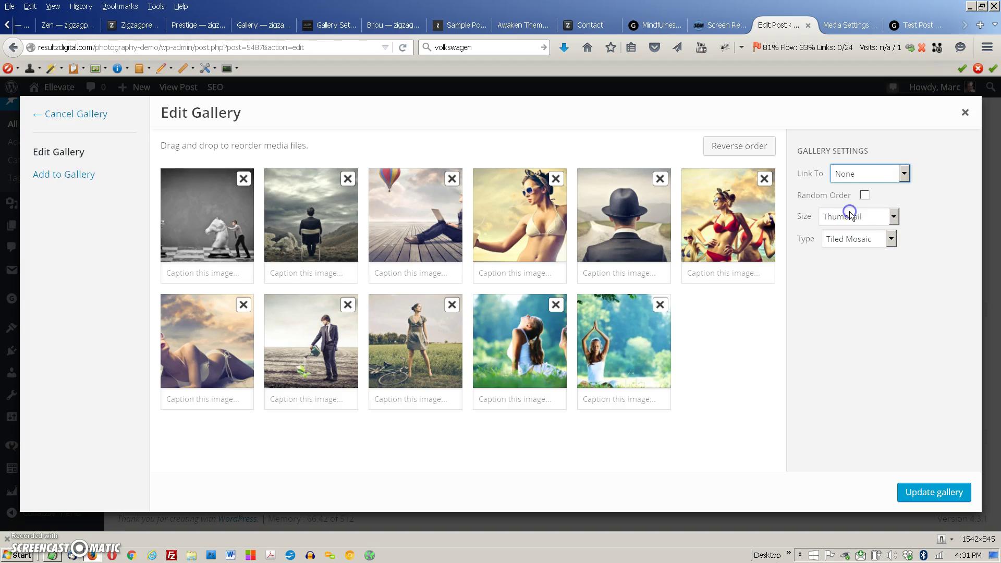
left_click(895, 218)
left_click(895, 218)
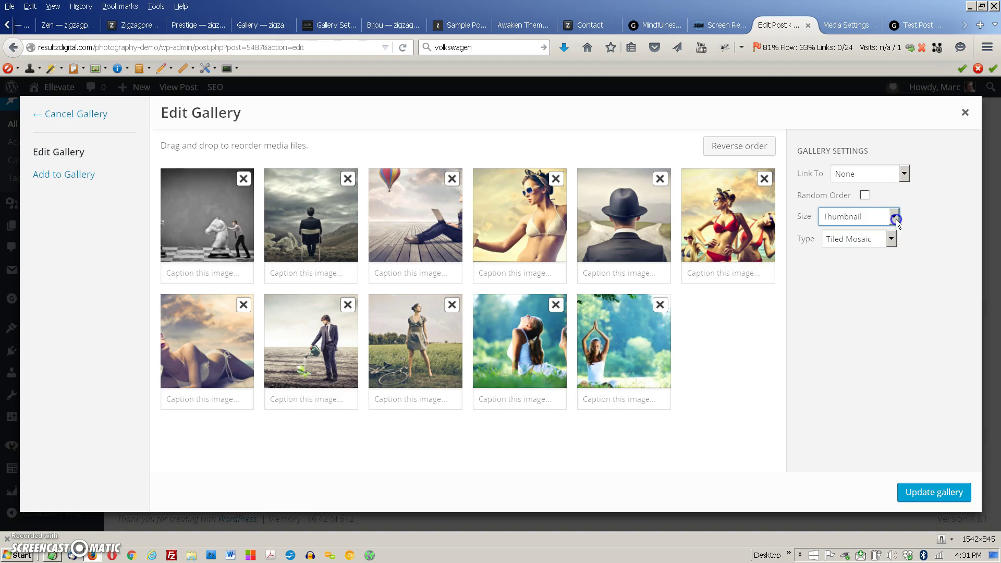
left_click(927, 494)
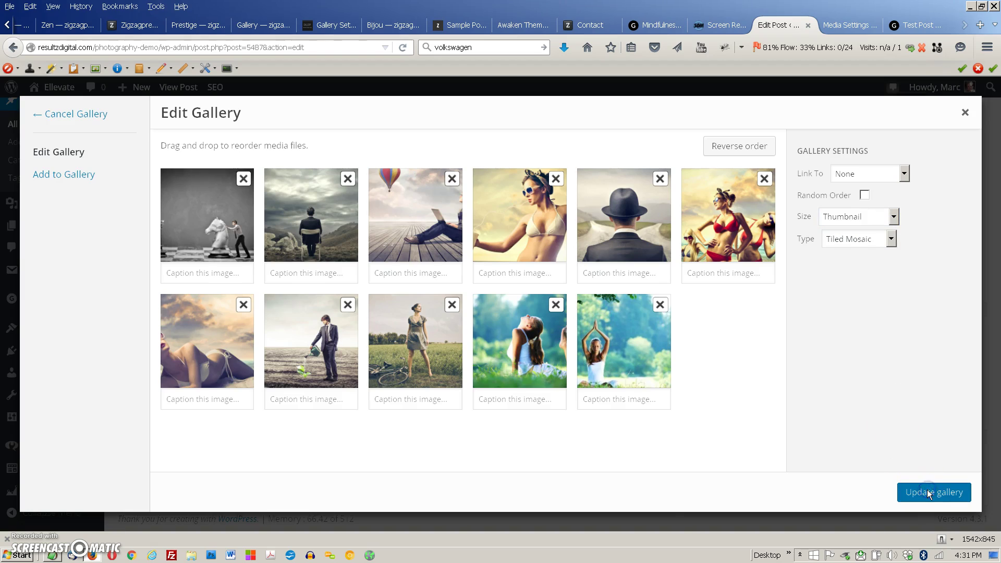
left_click(935, 369)
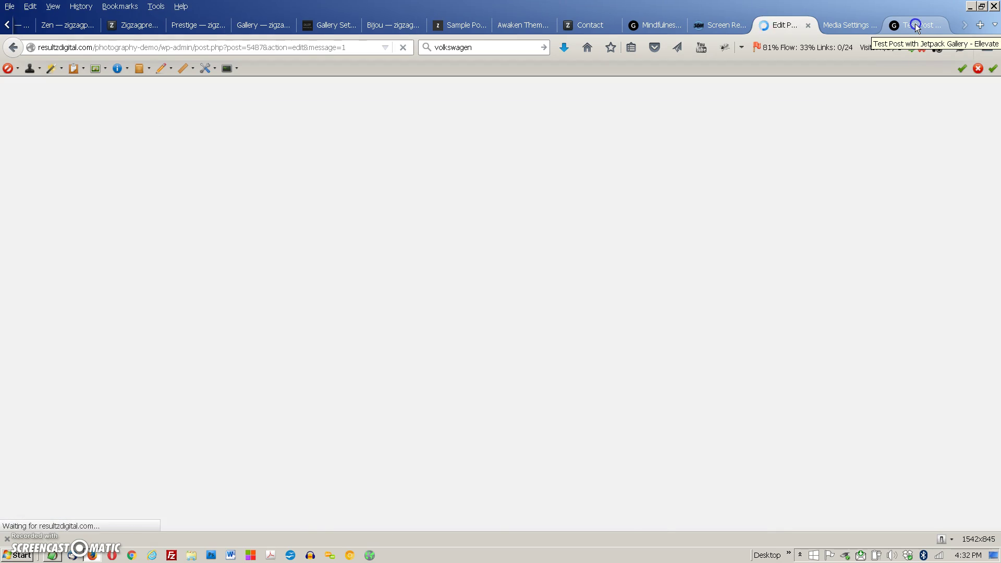
Reload the published post in its own browser tab and look over the whole tiled gallery.
left_click(915, 24)
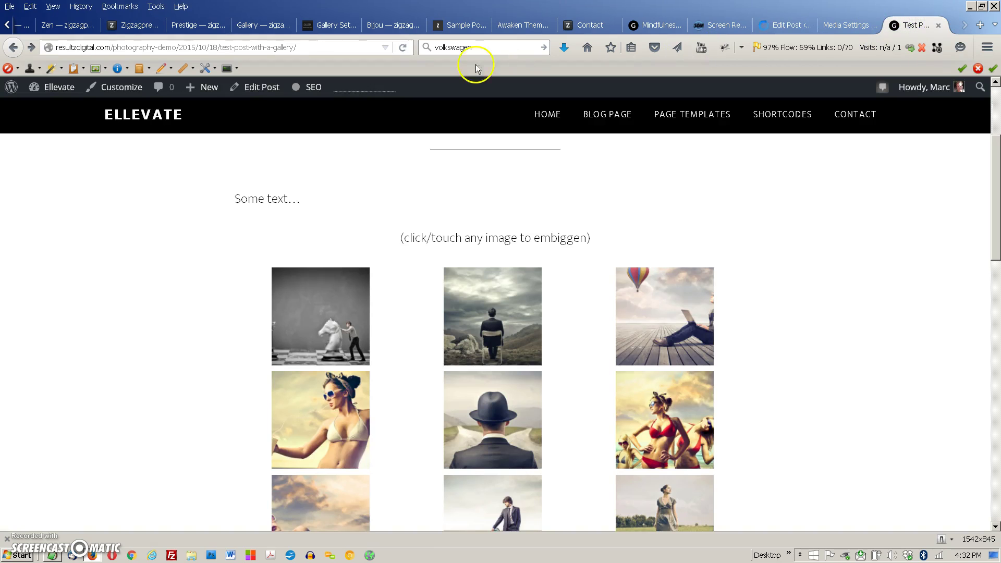
left_click(404, 48)
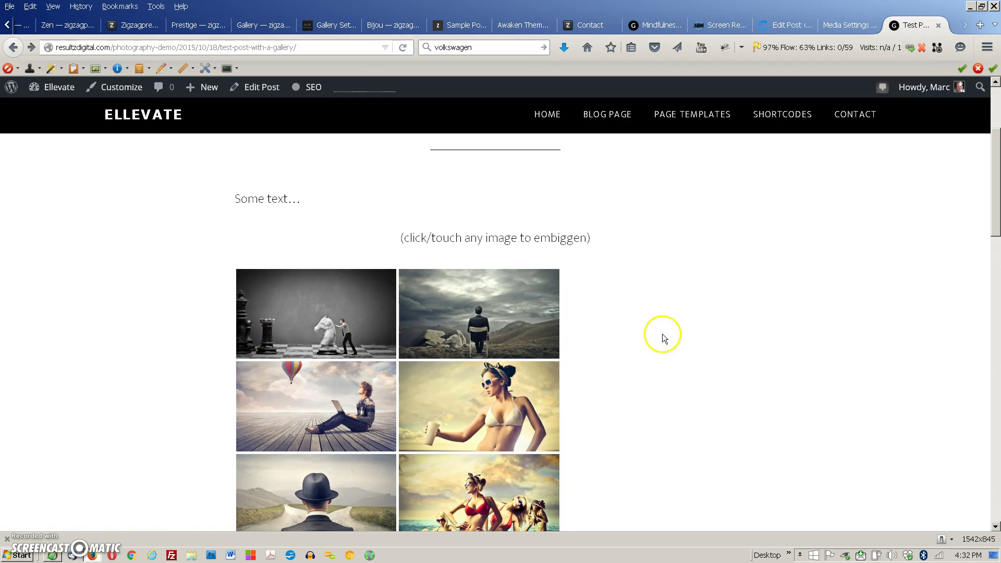
scroll(663, 333, "down", 6)
scroll(662, 333, "up", 7)
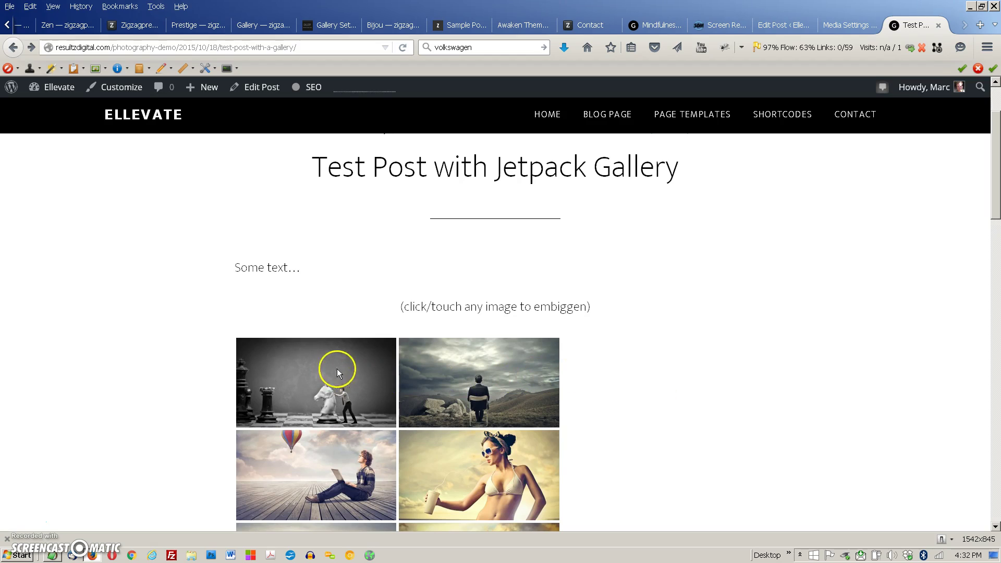
Inspect the blank area beside the gallery images with Firebug and select the enclosing entry-content div in the HTML tree.
right_click(607, 385)
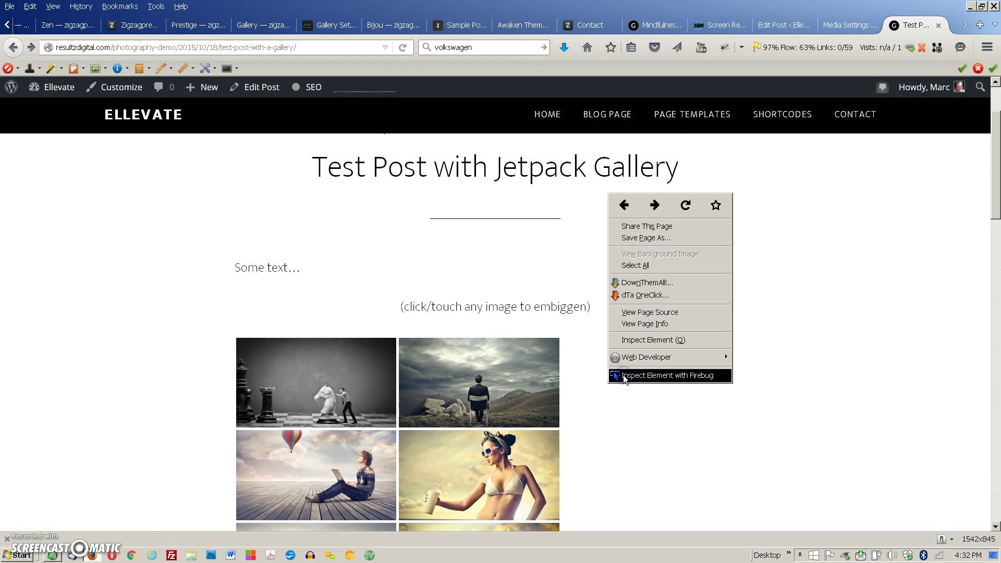
left_click(624, 374)
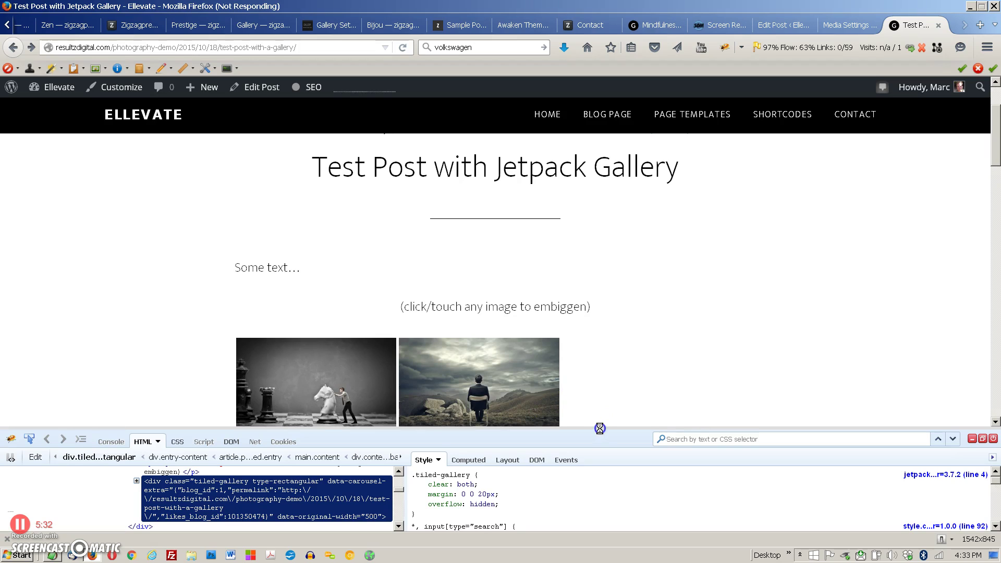
left_click_drag(600, 429, 604, 385)
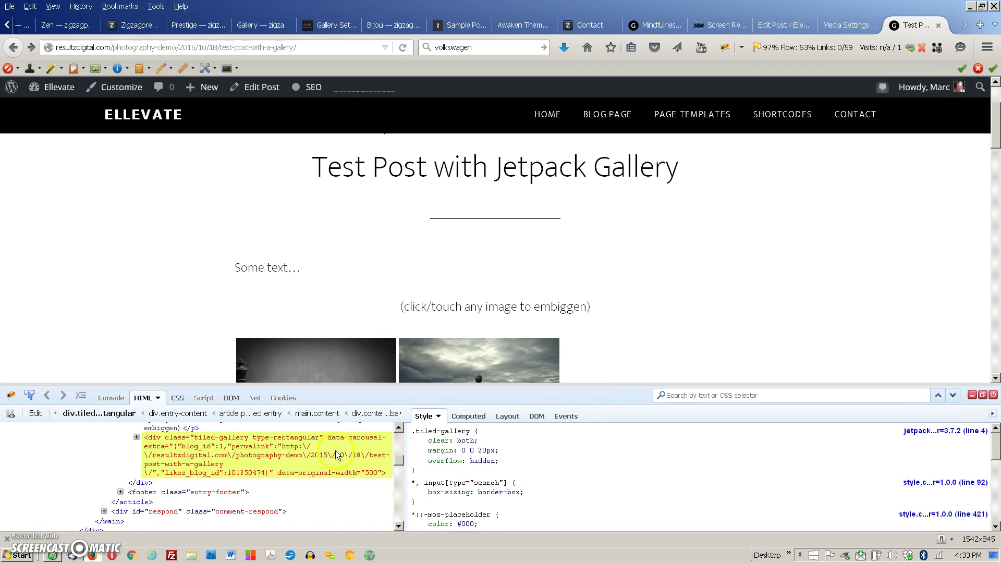
scroll(382, 440, "down", 3)
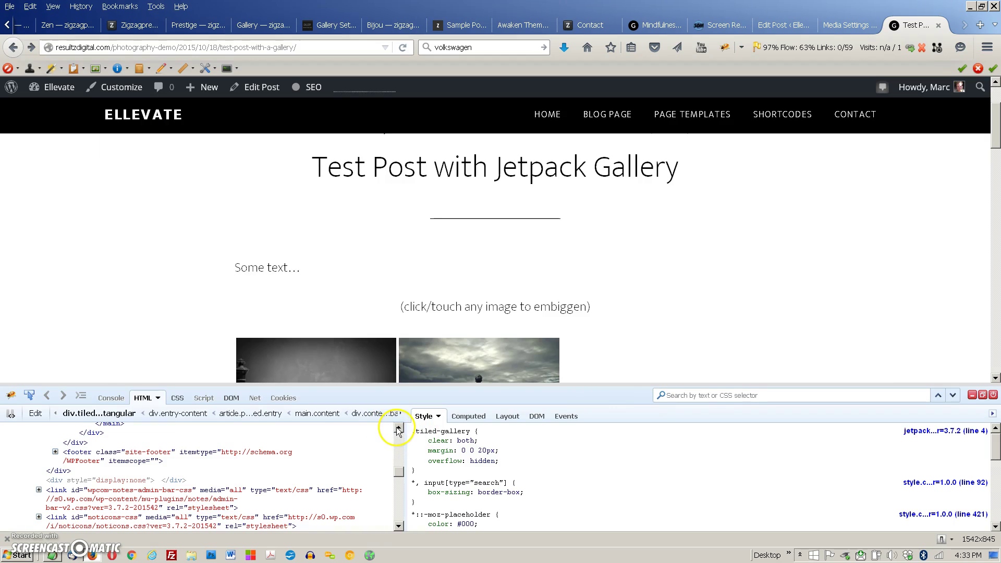
left_click(398, 429)
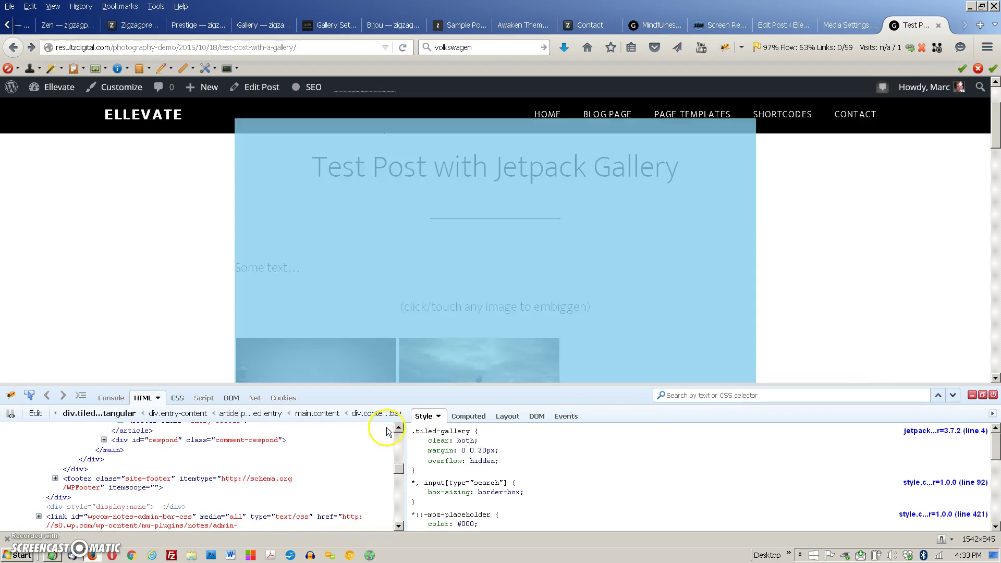
left_click(397, 468)
left_click_drag(398, 468, 399, 455)
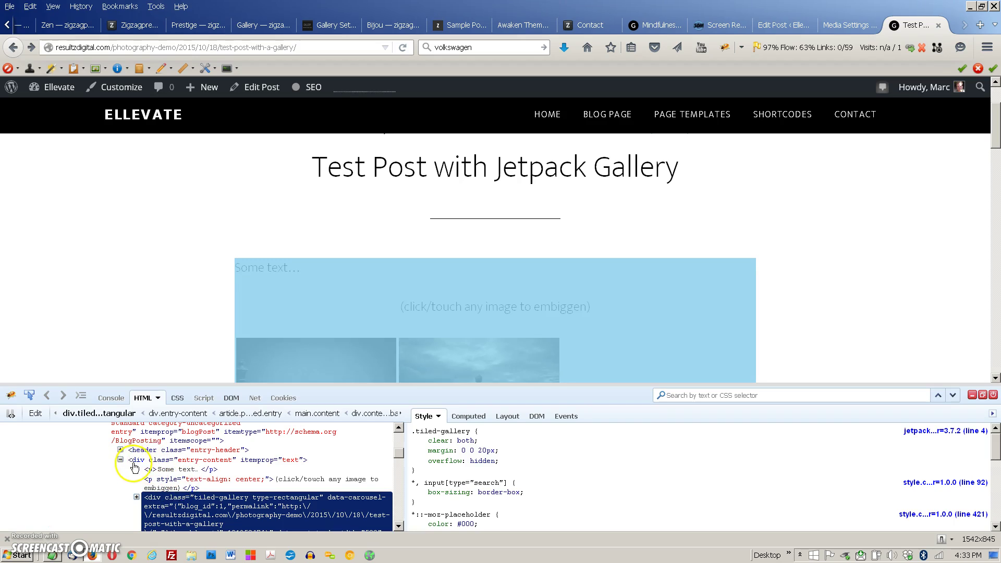
left_click(137, 463)
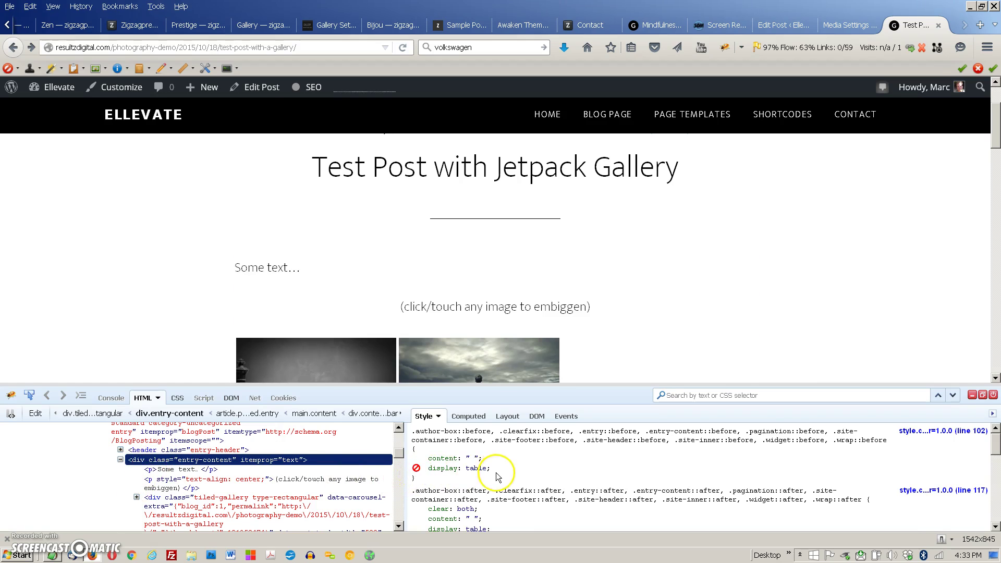
Examine the style rules for the entry-content div, inspecting the area beside the gallery once more.
scroll(496, 475, "down", 10)
scroll(496, 477, "down", 8)
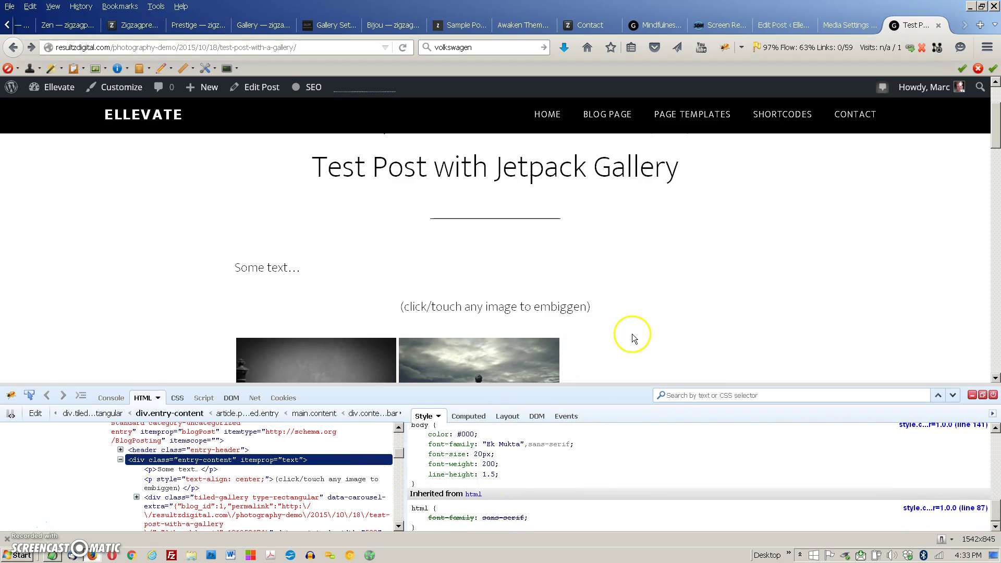
right_click(632, 333)
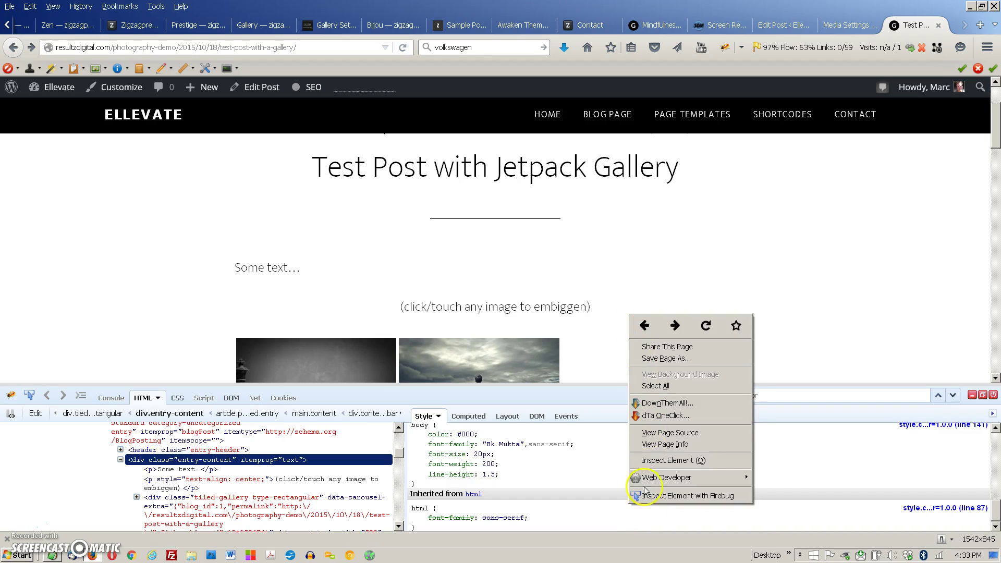
left_click(646, 516)
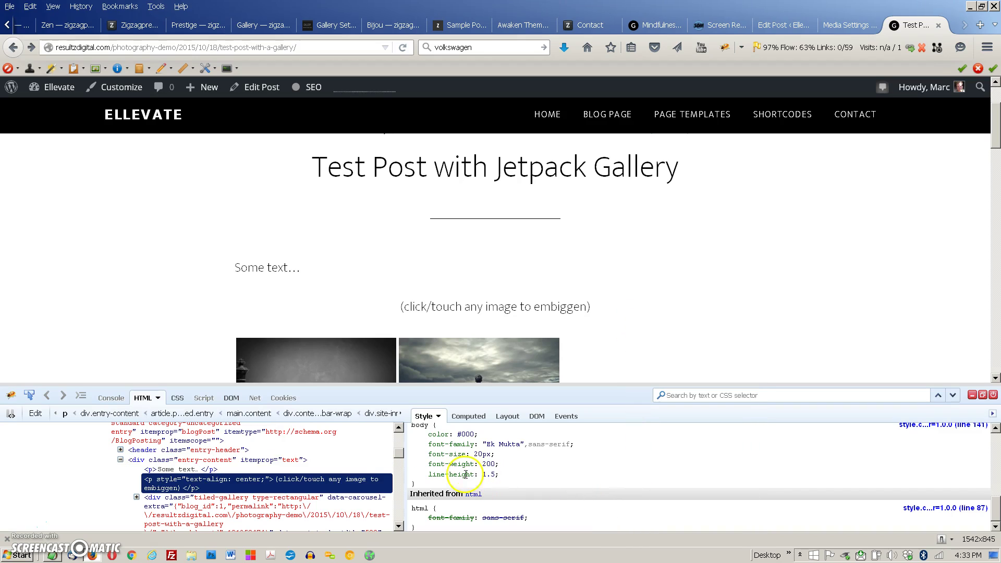
left_click(137, 466)
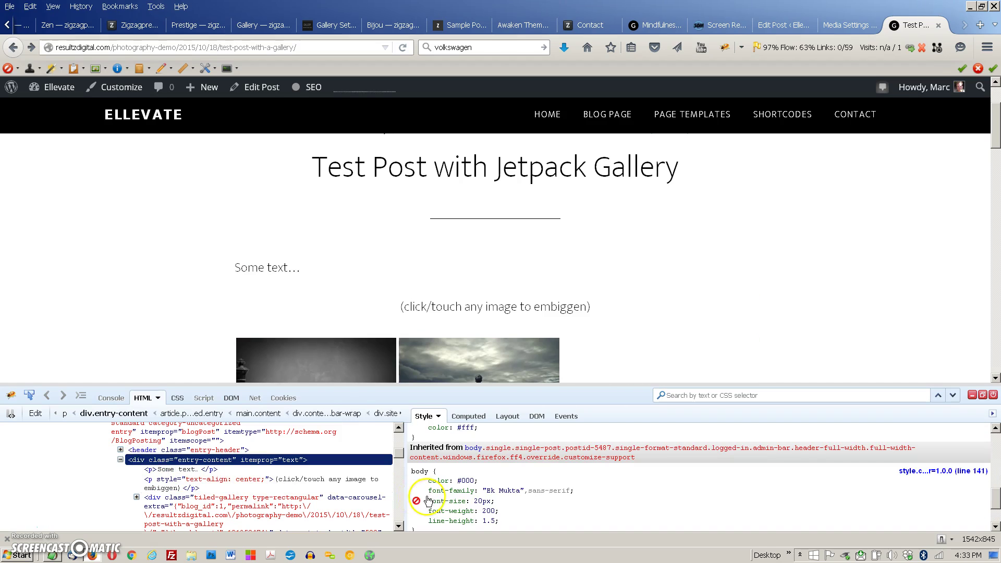
scroll(515, 496, "up", 3)
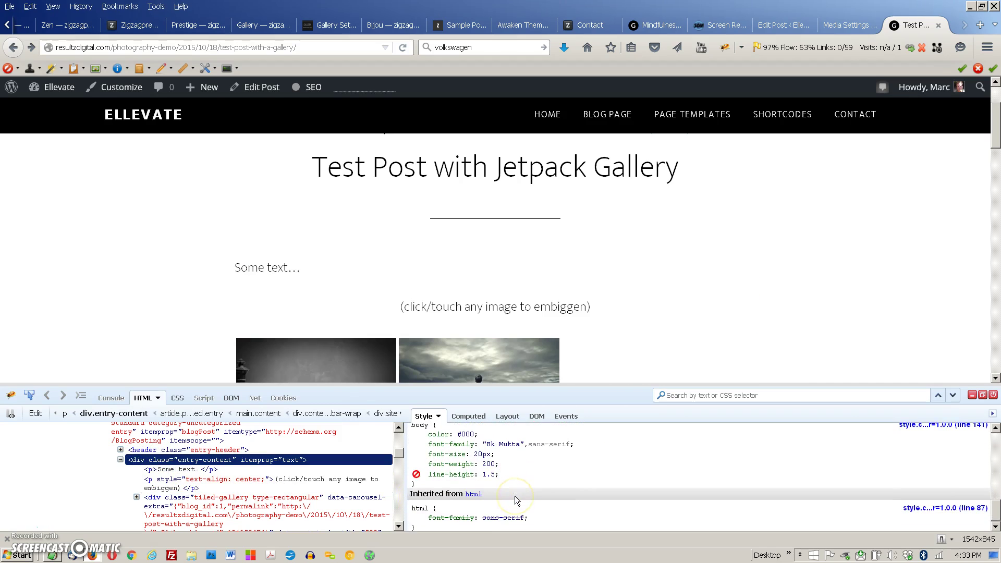
scroll(514, 495, "up", 5)
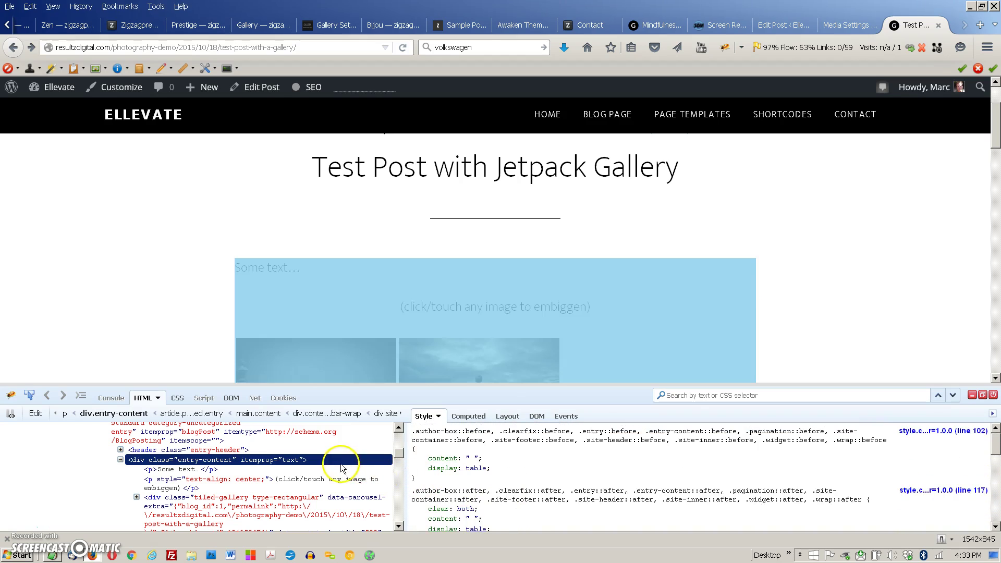
Select the parent main element with class content in the HTML tree to examine its style rules.
left_click(398, 428)
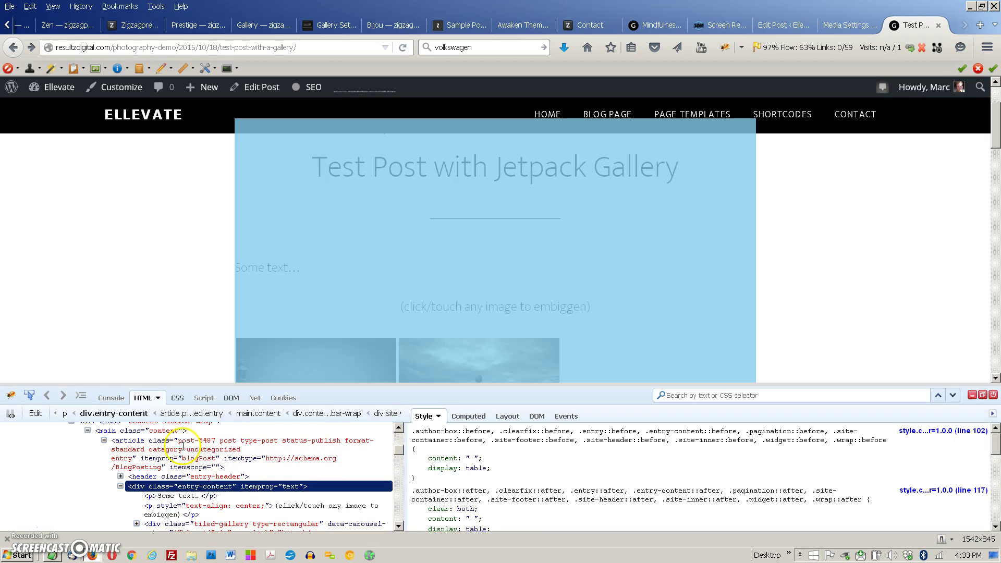
left_click(124, 431)
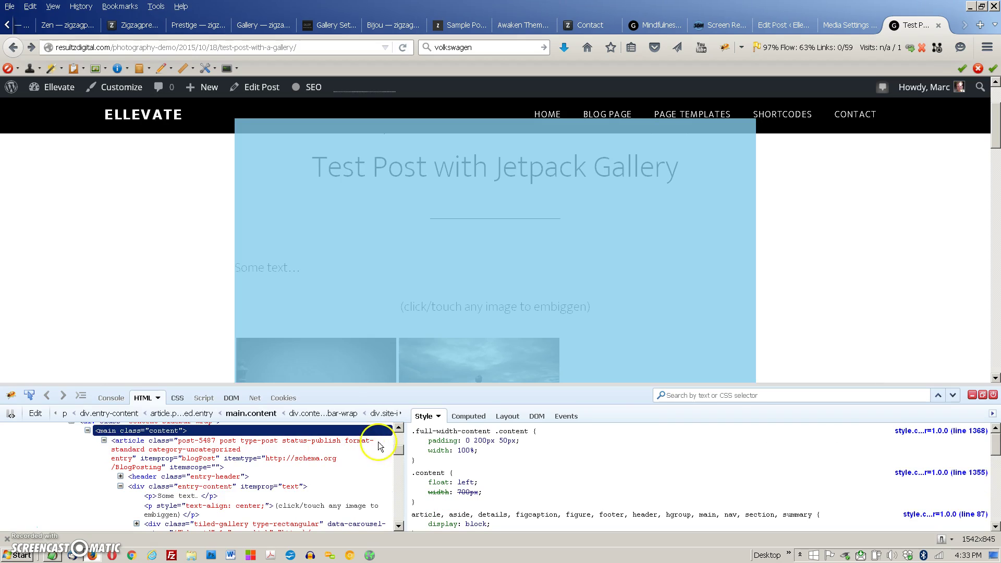
Select the content-sidebar-wrap div enclosing the main element in the HTML tree and examine its style rules.
scroll(395, 435, "up", 1)
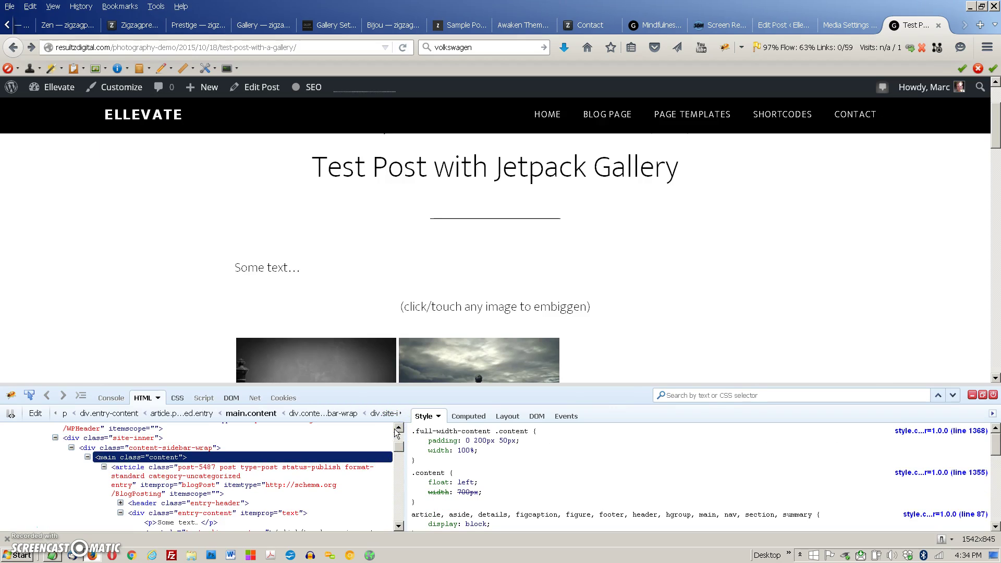
scroll(533, 473, "down", 1)
scroll(531, 472, "up", 1)
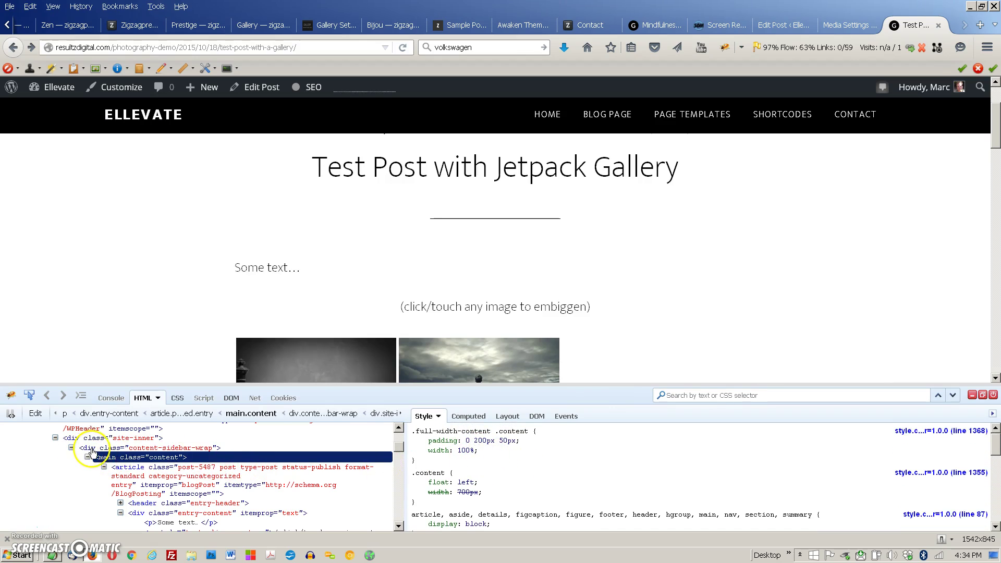
left_click(93, 449)
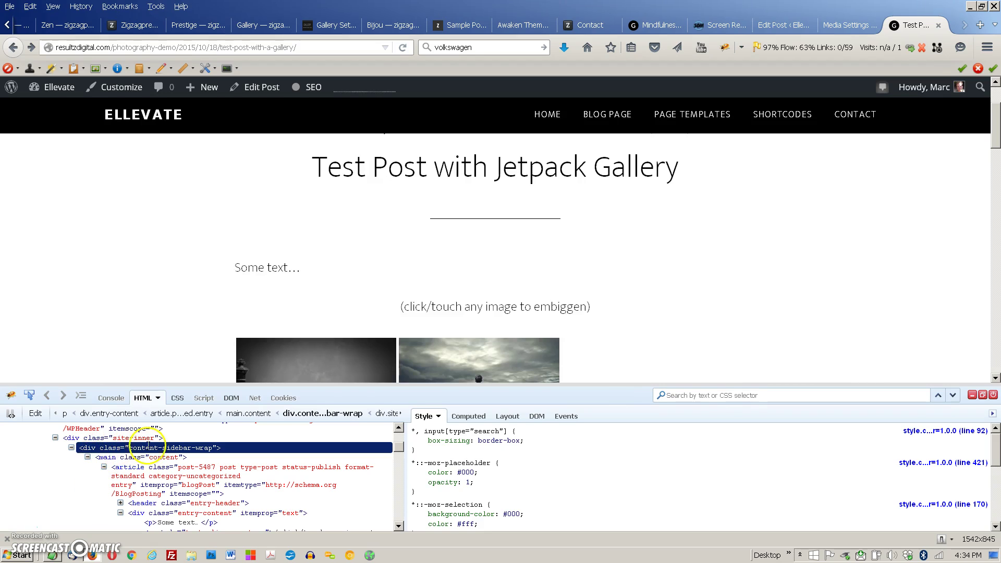
scroll(524, 453, "down", 3)
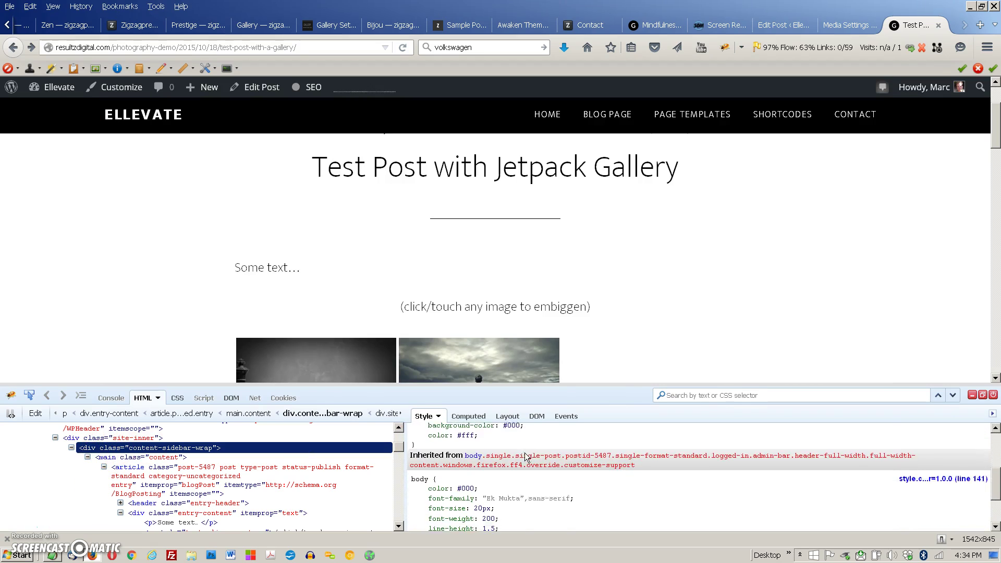
scroll(524, 454, "down", 2)
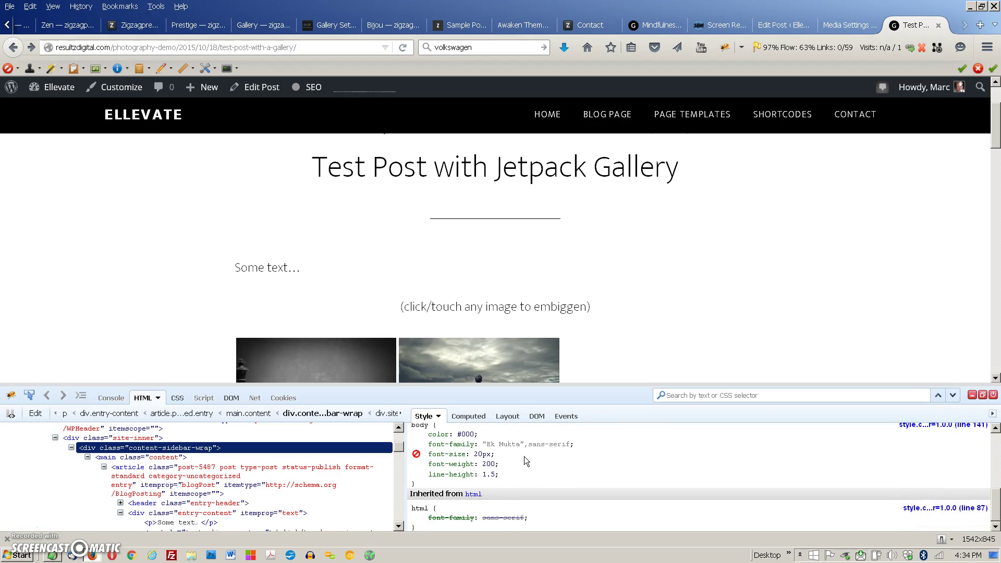
scroll(524, 455, "up", 4)
scroll(524, 456, "down", 4)
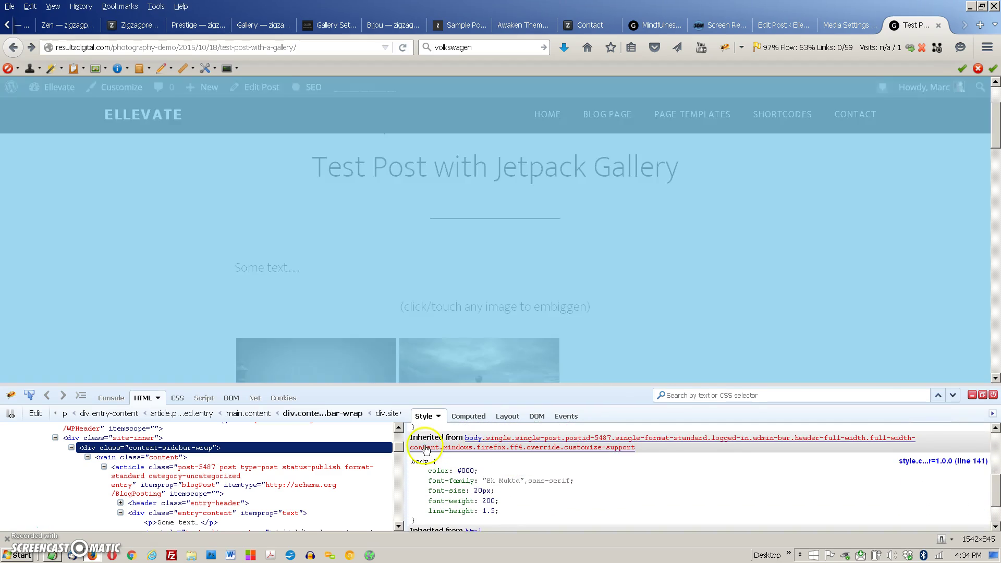
Select the site-inner div in the HTML tree and examine its style rules for a width limit.
left_click(399, 431)
left_click(399, 431)
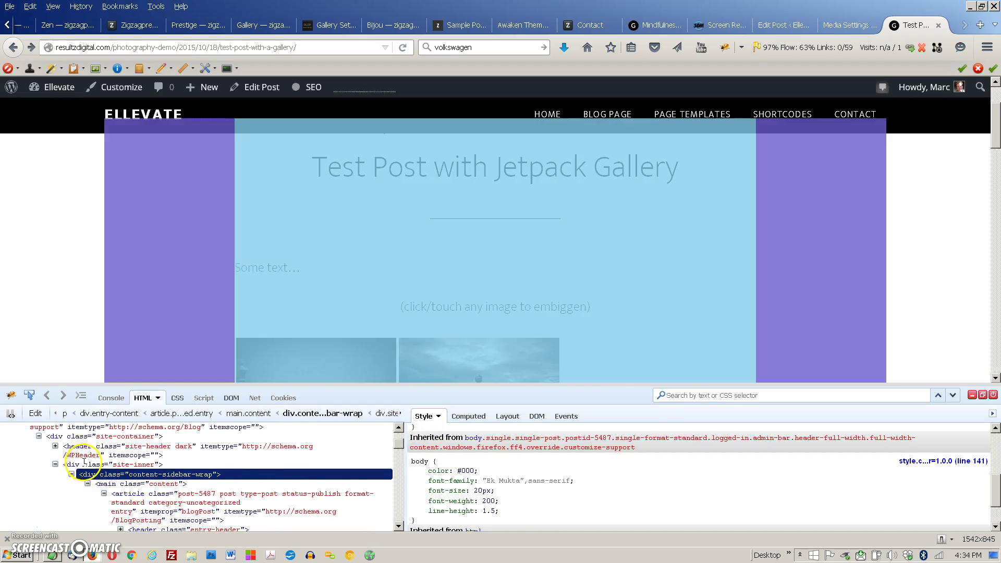
left_click(74, 466)
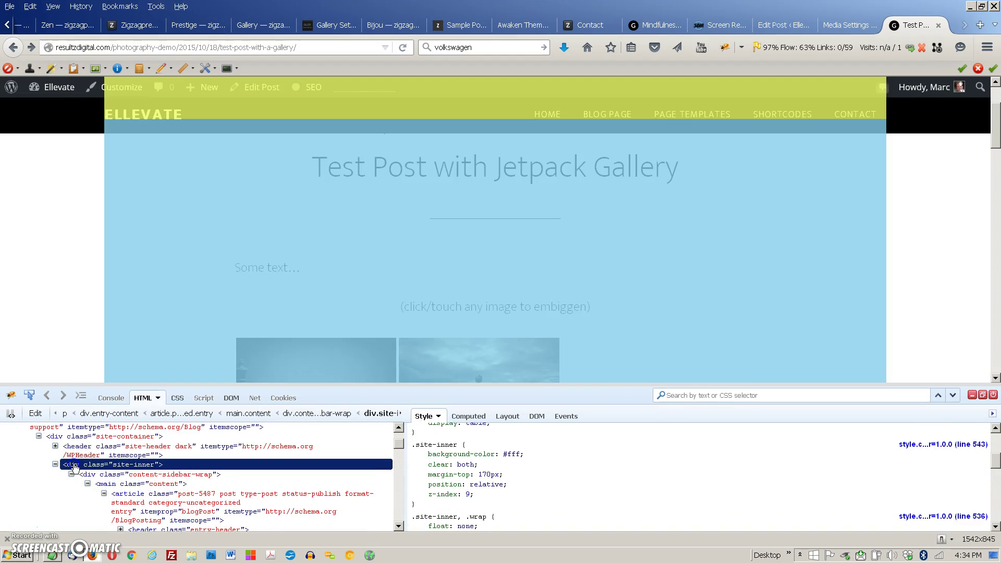
scroll(500, 495, "down", 3)
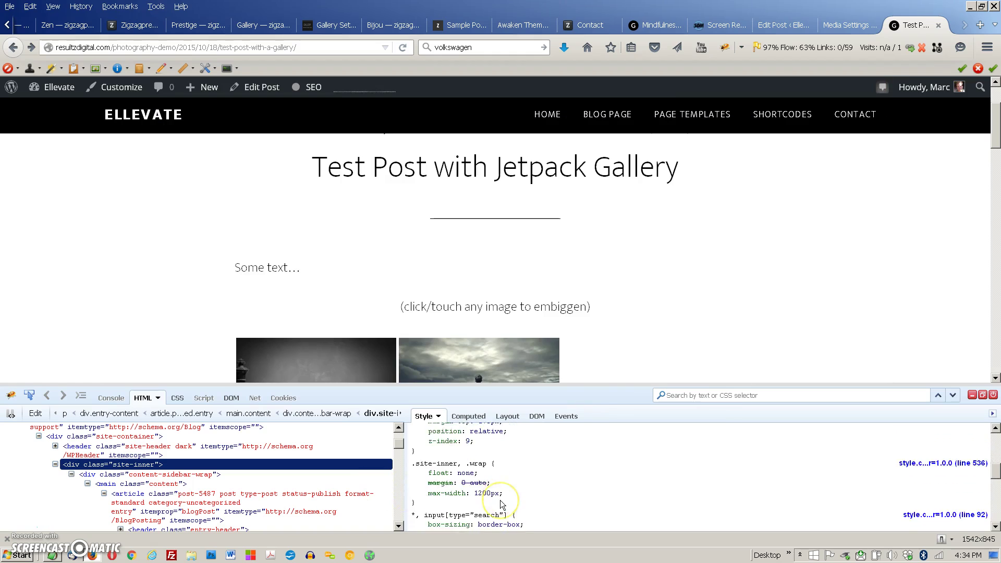
scroll(500, 500, "down", 5)
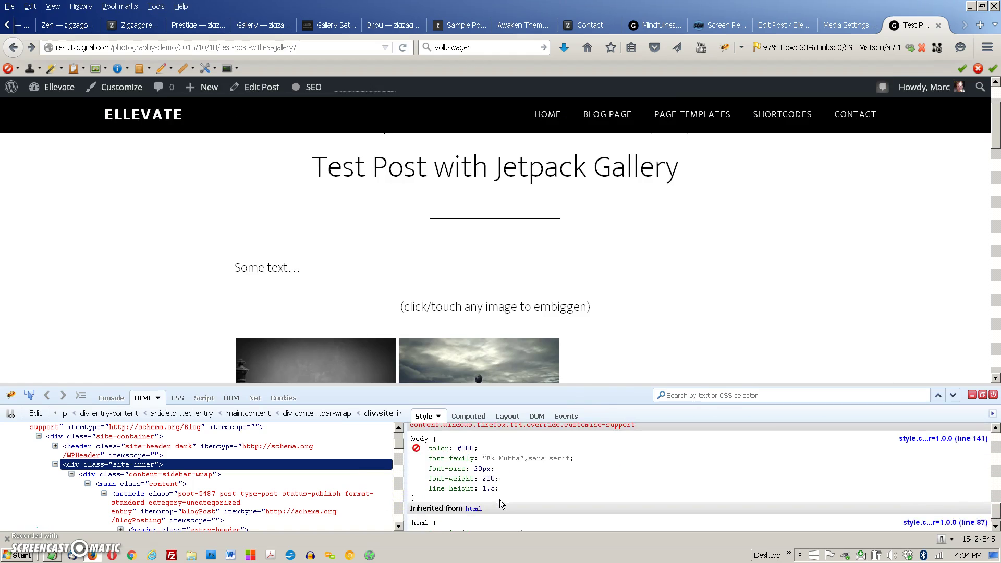
scroll(499, 499, "up", 4)
left_click(461, 486)
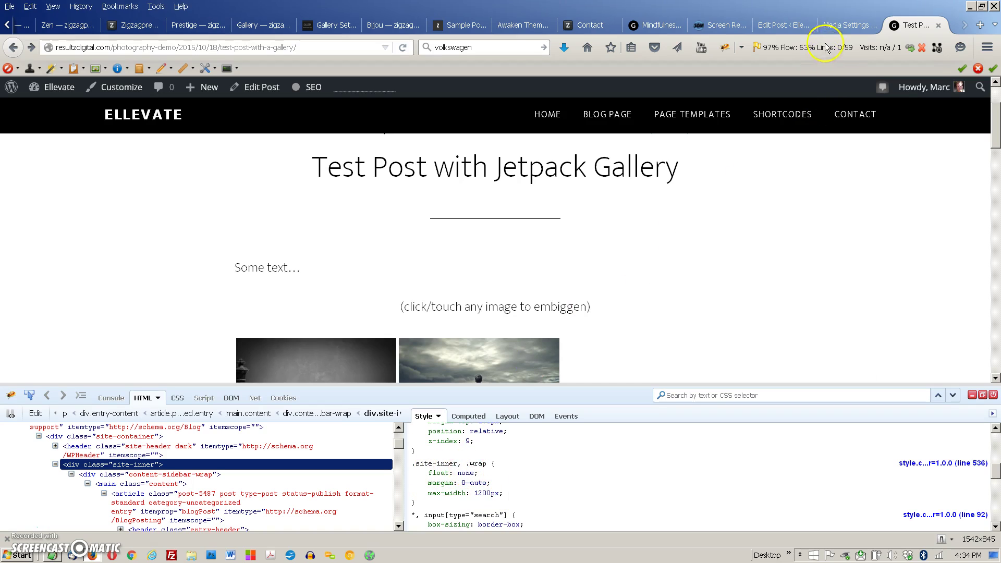
Open the Installed Plugins page from the WordPress admin in a new browser tab and close Firebug there.
left_click(837, 27)
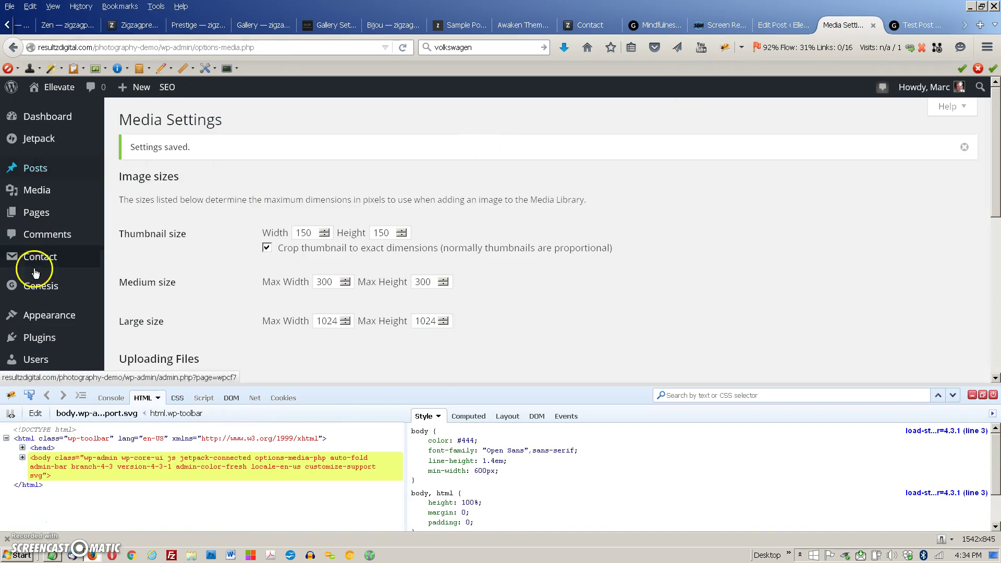
mouse_move(45, 337)
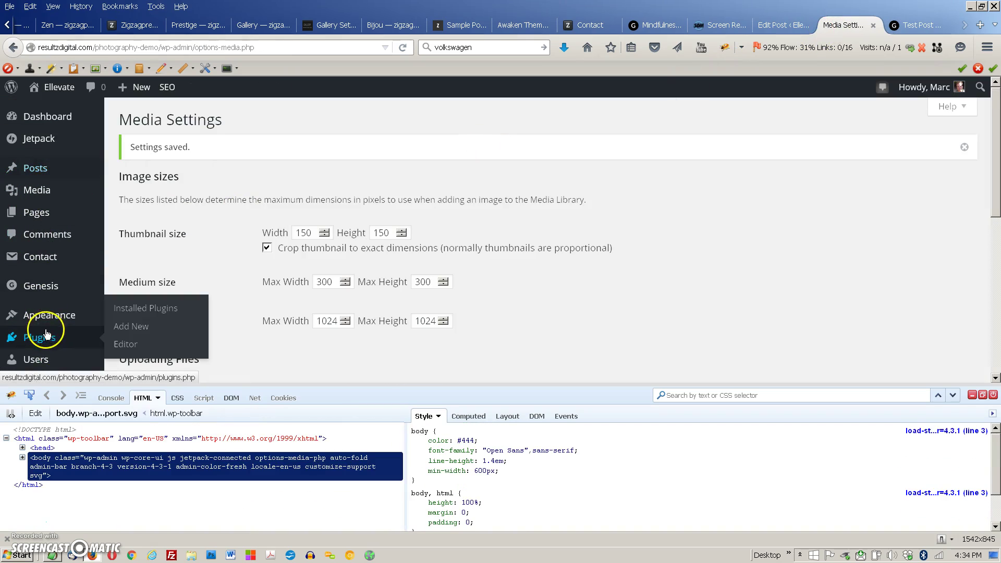
middle_click(137, 310)
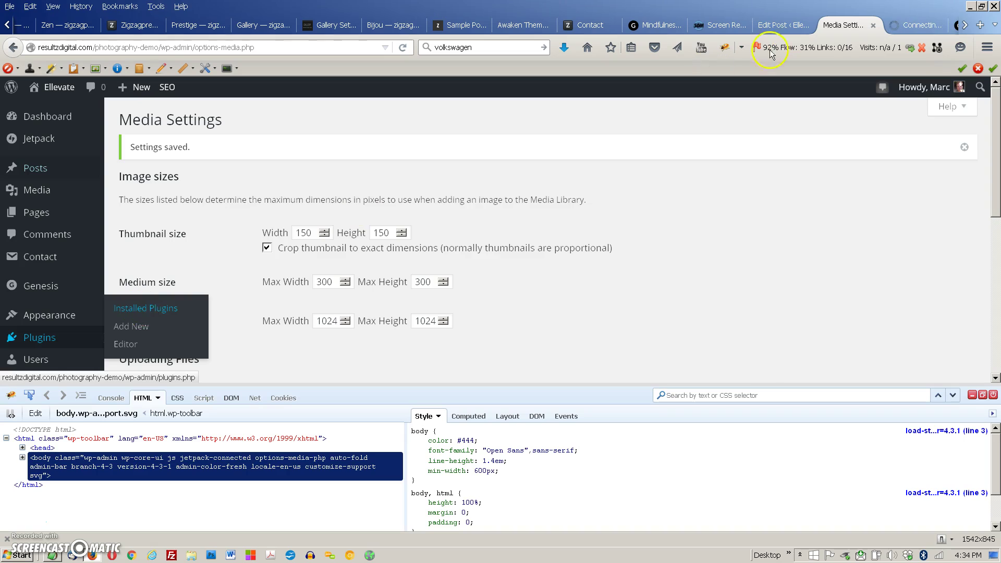
left_click(905, 26)
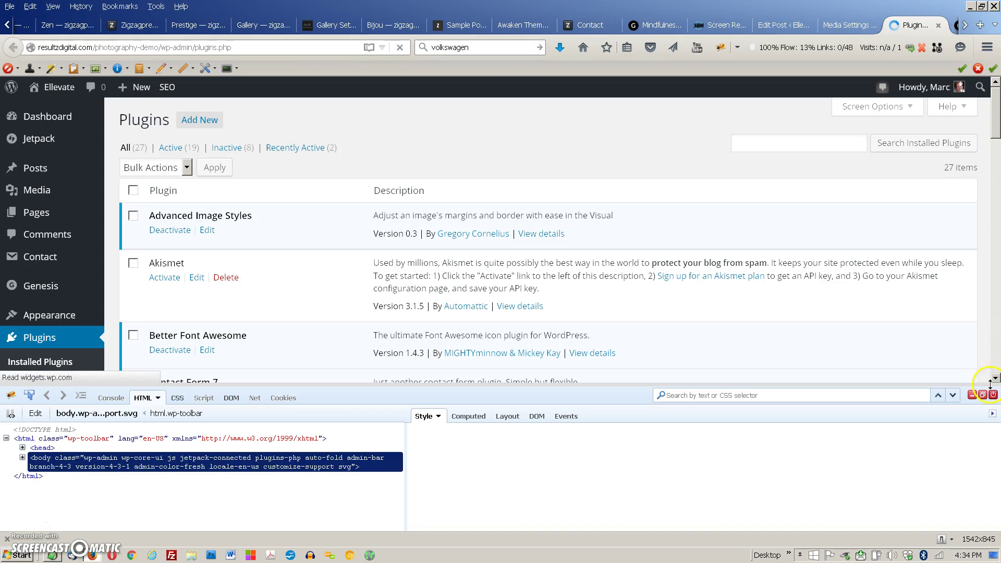
left_click(995, 395)
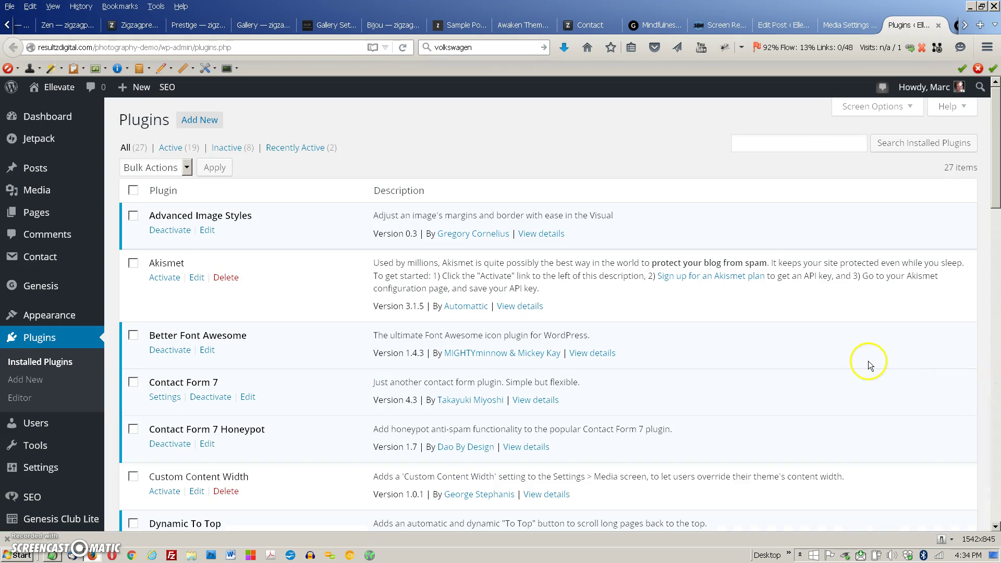
Activate the Custom Content Width plugin and highlight its name in the plugin list.
scroll(282, 511, "down", 2)
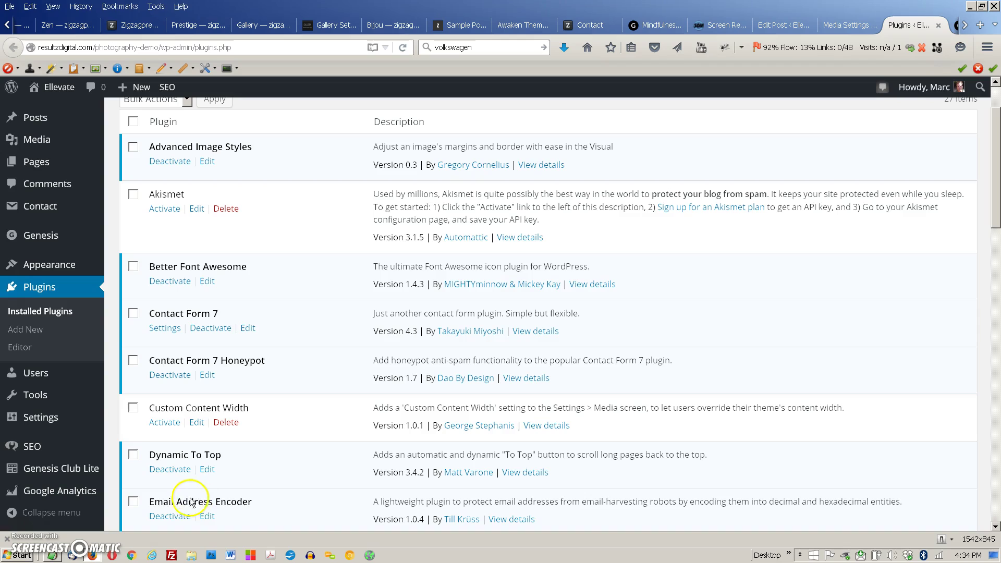
left_click(170, 426)
left_click(167, 426)
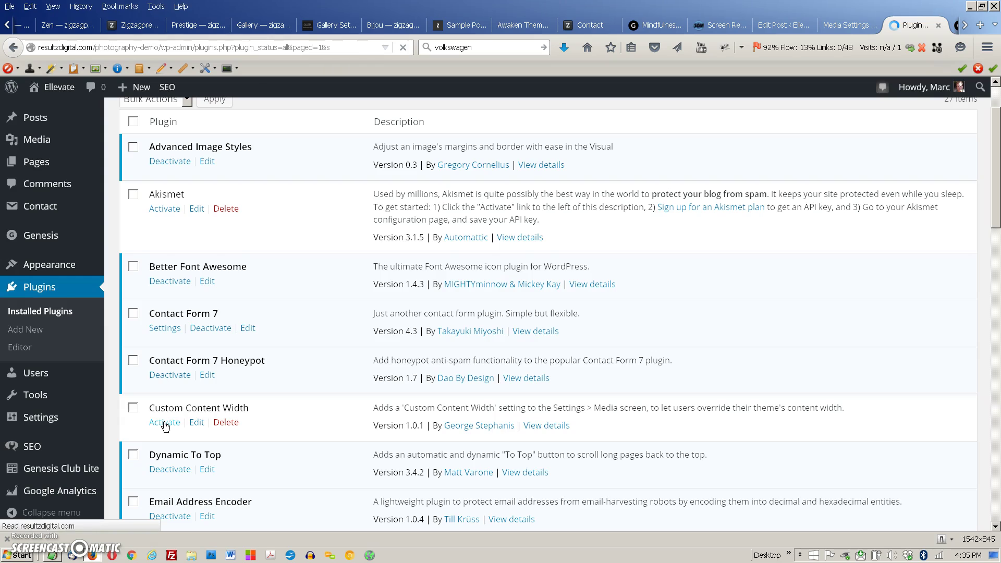
scroll(201, 405, "down", 3)
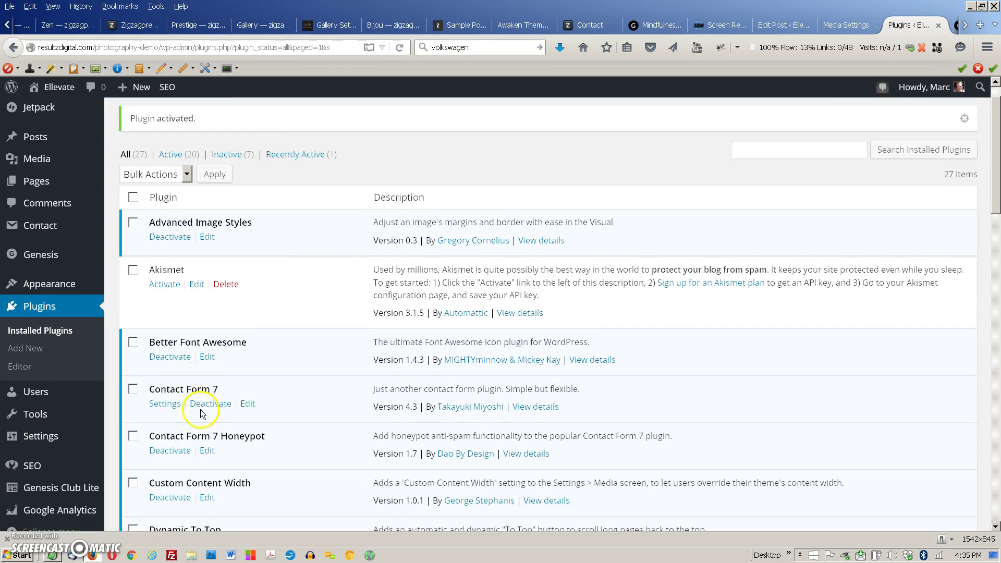
left_click(174, 464)
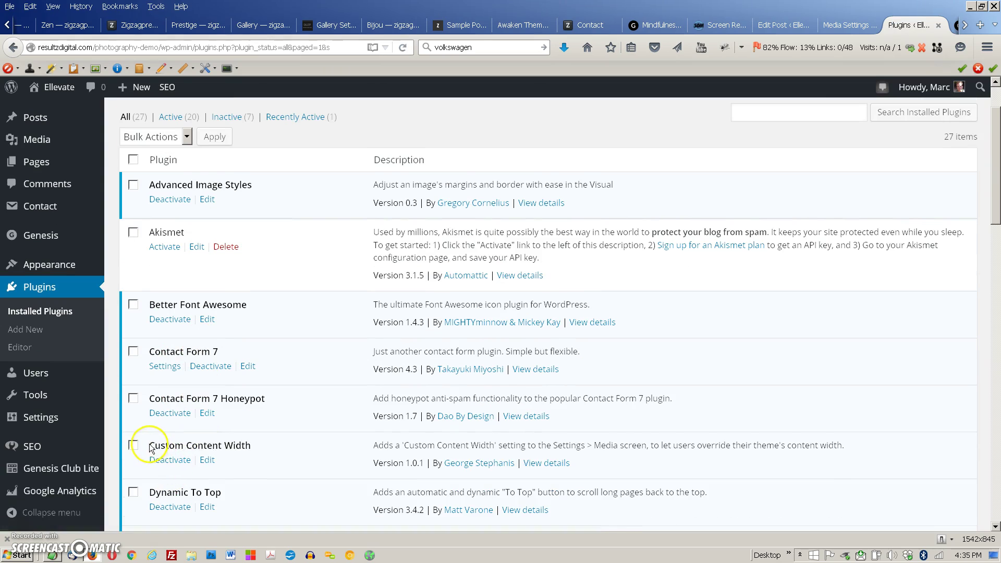
left_click_drag(149, 447, 220, 447)
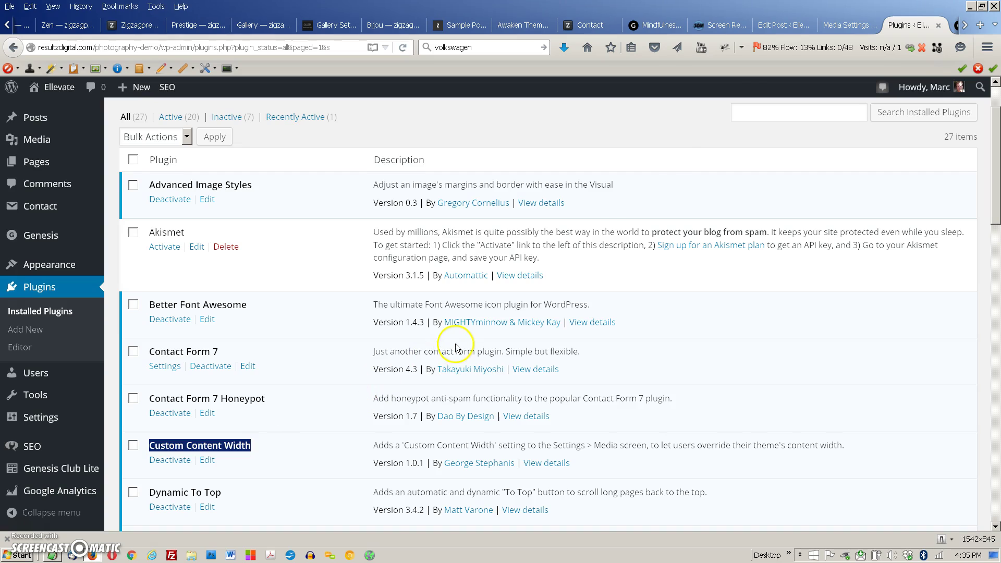
Reload the Media Settings page and save it with a Custom Content Width of 1200 px.
left_click(855, 26)
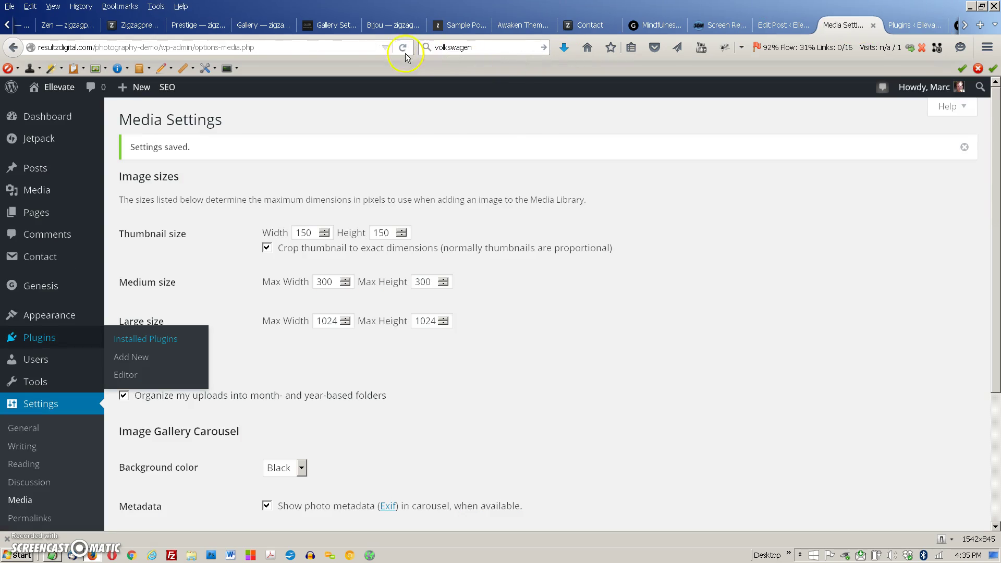
left_click(402, 47)
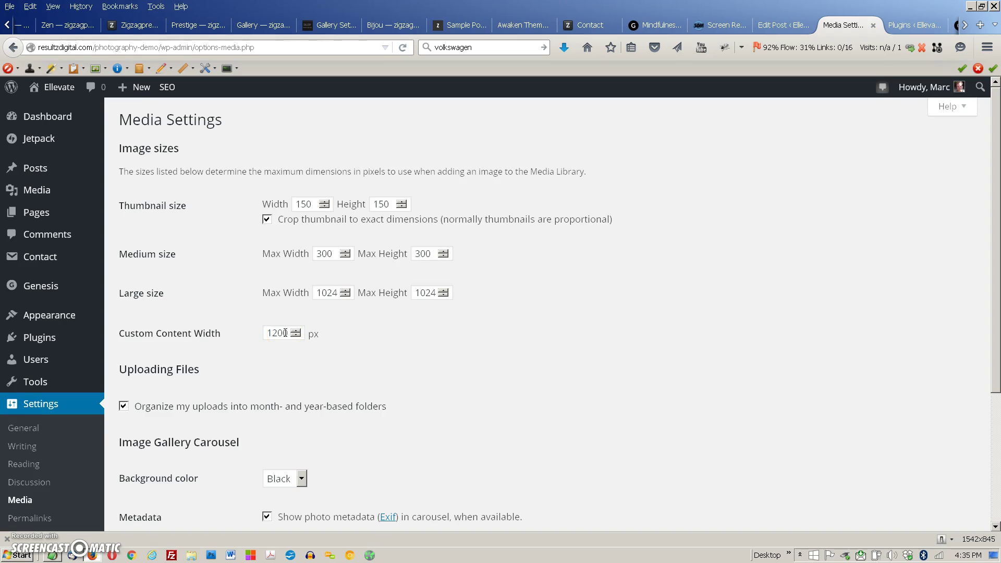
scroll(516, 333, "down", 6)
left_click(172, 420)
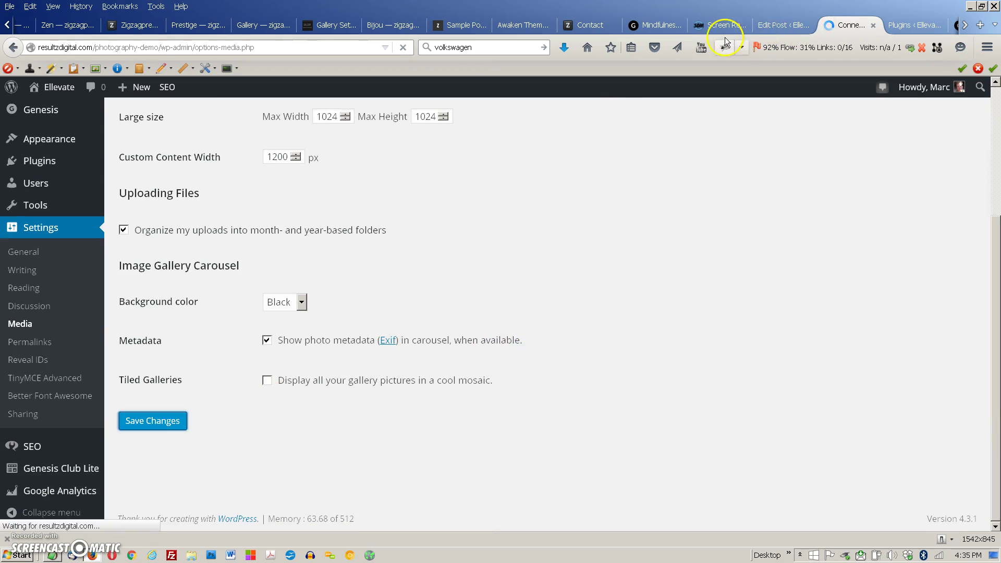
Return to the published gallery post, reload it, and look over the tiled gallery down to its last images.
left_click(965, 25)
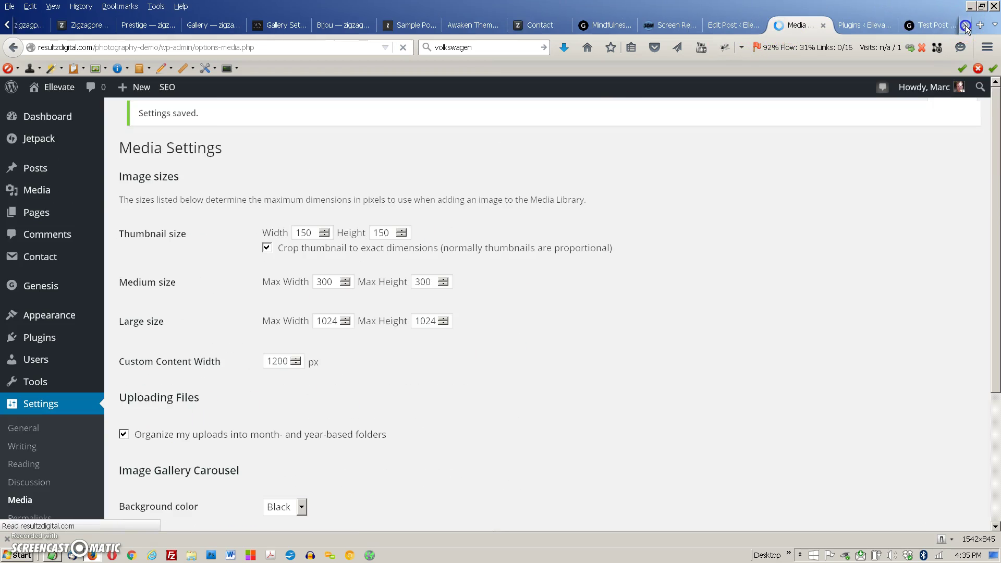
left_click(922, 28)
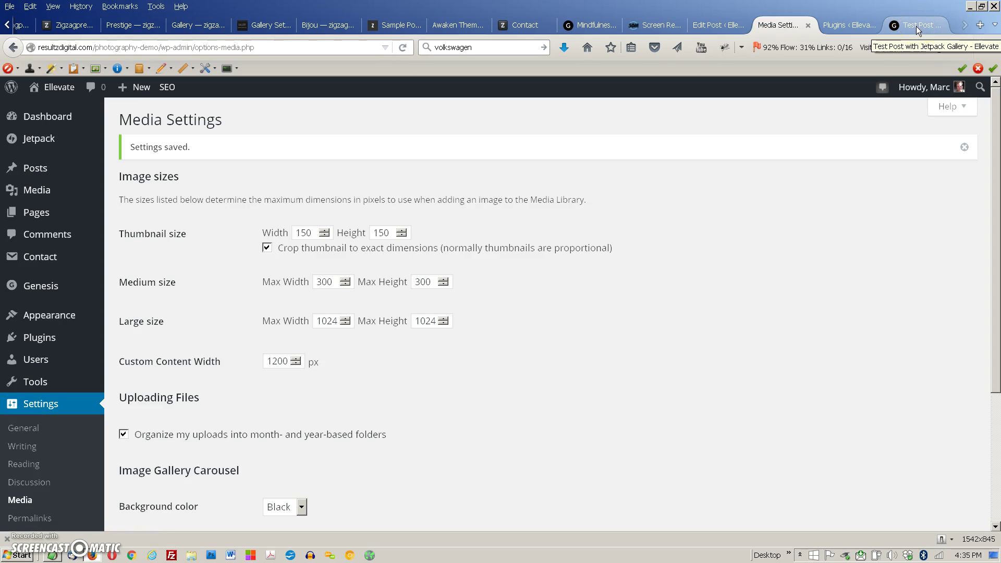
left_click(916, 26)
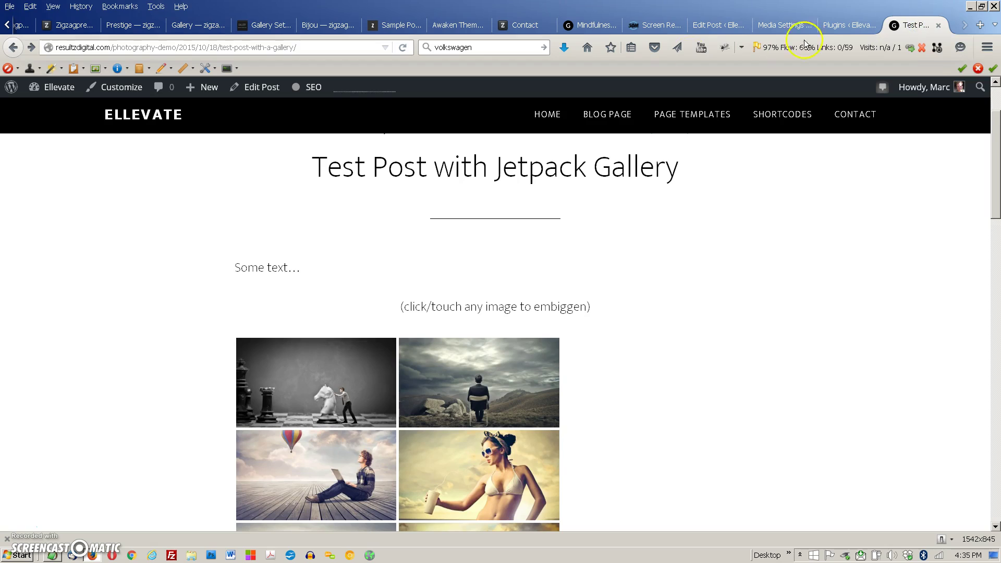
left_click(403, 47)
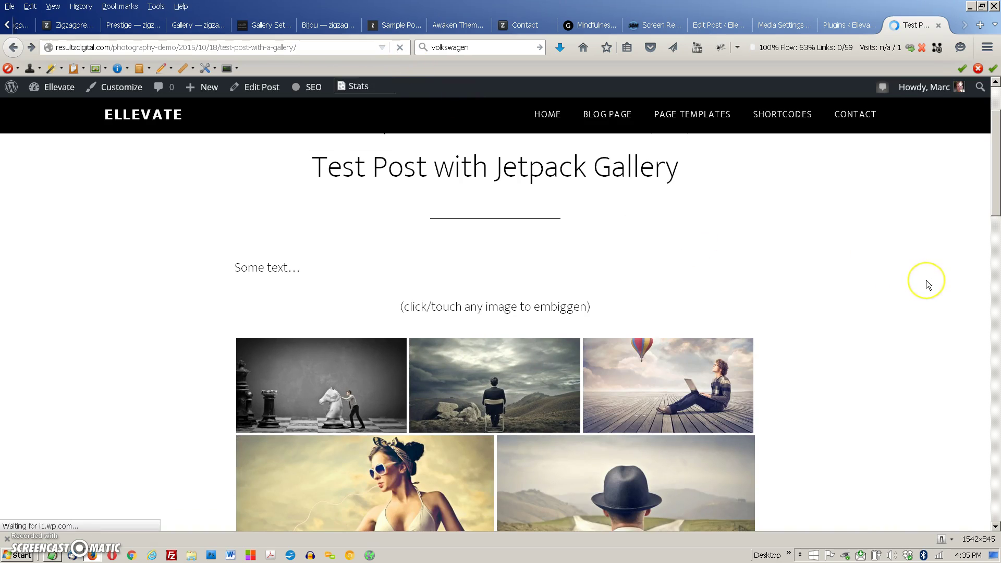
scroll(925, 284, "down", 5)
scroll(988, 235, "down", 1)
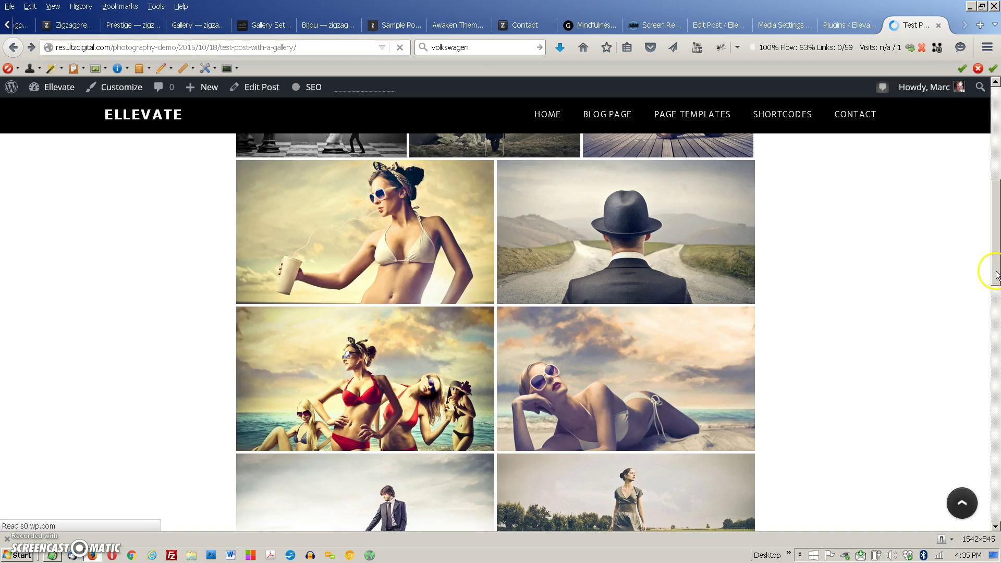
scroll(989, 277, "down", 8)
Open the yoga image in the carousel, browse back to slide02 and forward to yoga again, and close the carousel.
left_click(441, 265)
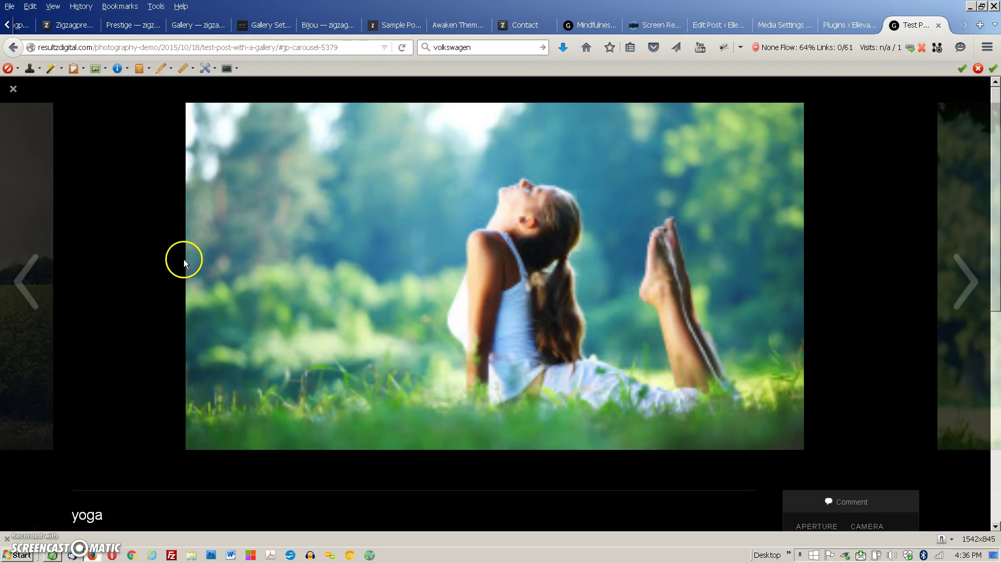
left_click(29, 287)
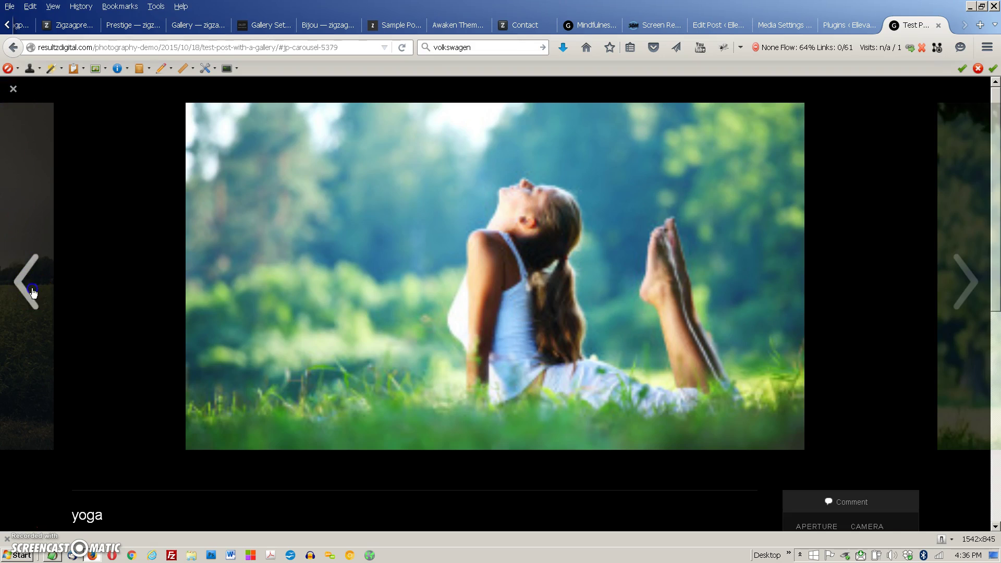
left_click(30, 291)
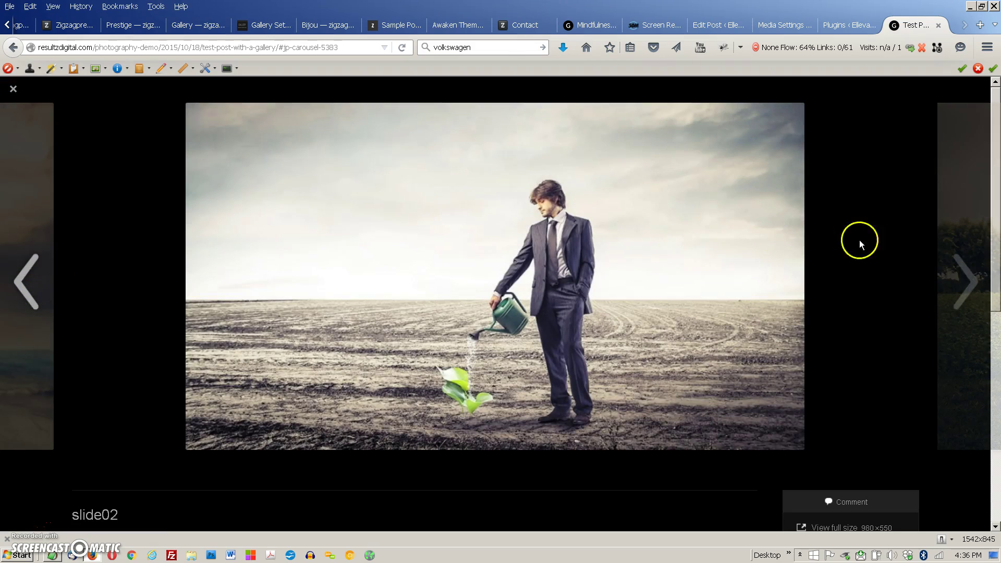
left_click(964, 276)
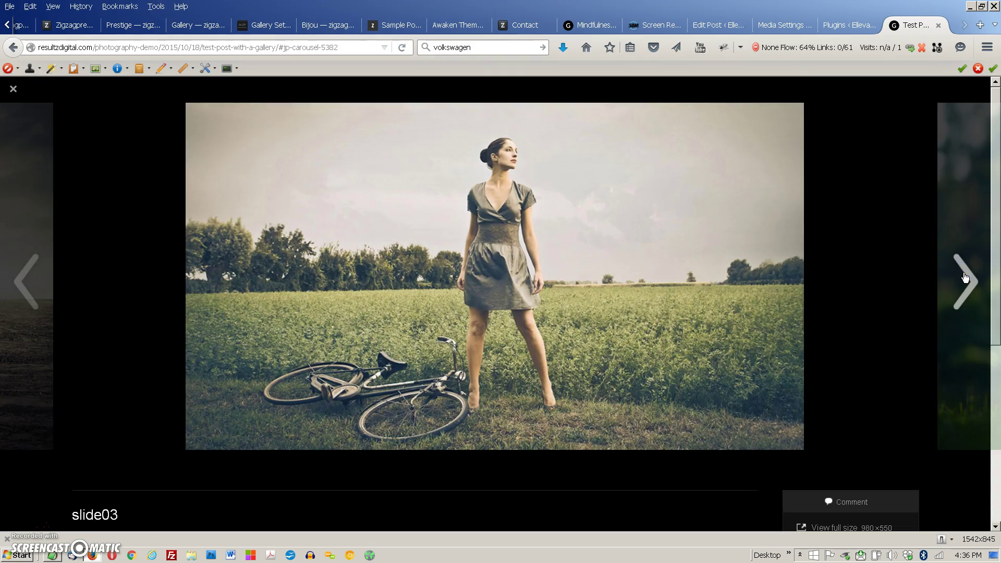
left_click(964, 278)
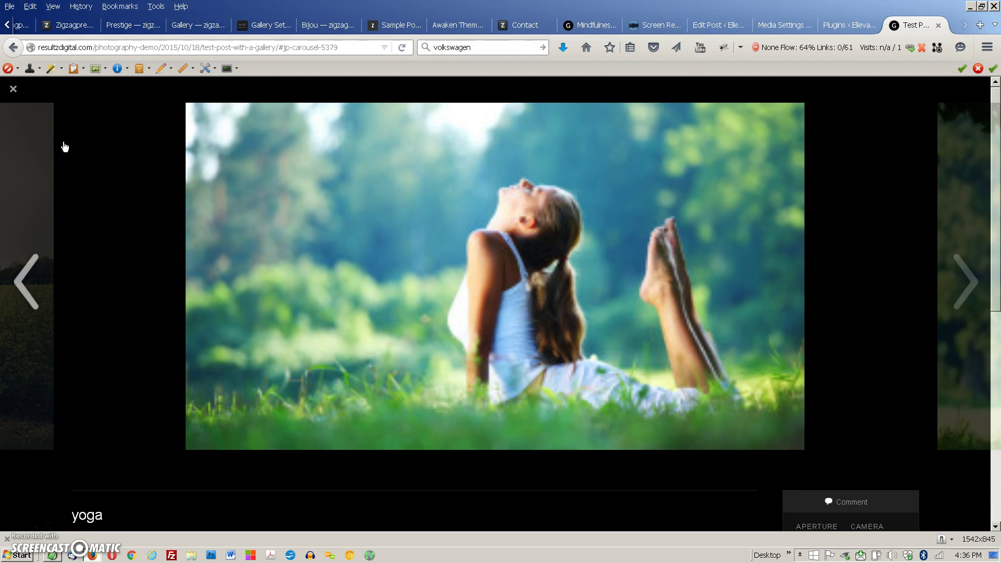
left_click(11, 96)
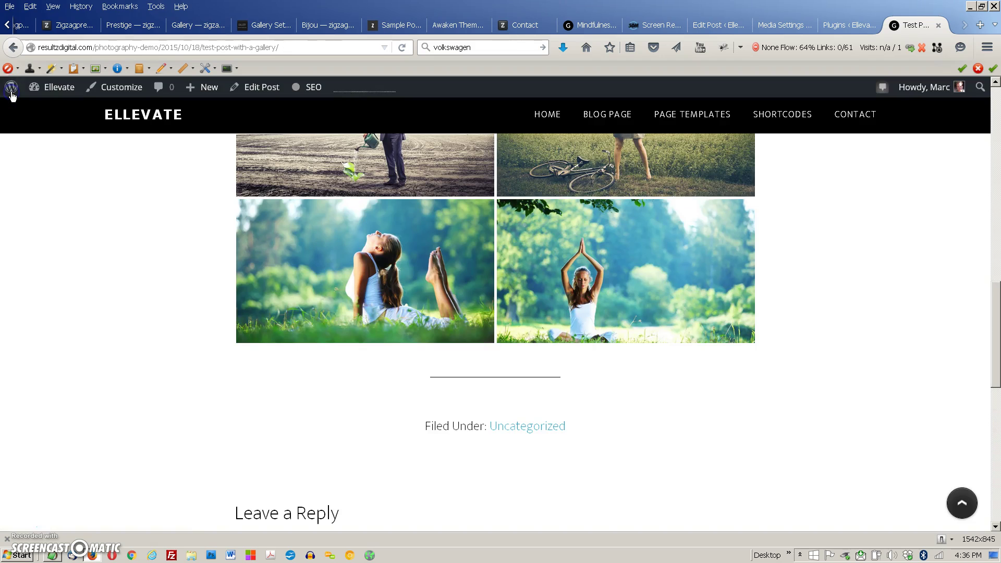
Edit the gallery in the Test Post with Jetpack Gallery, set its type to Circles, and update the gallery and the post.
left_click(959, 501)
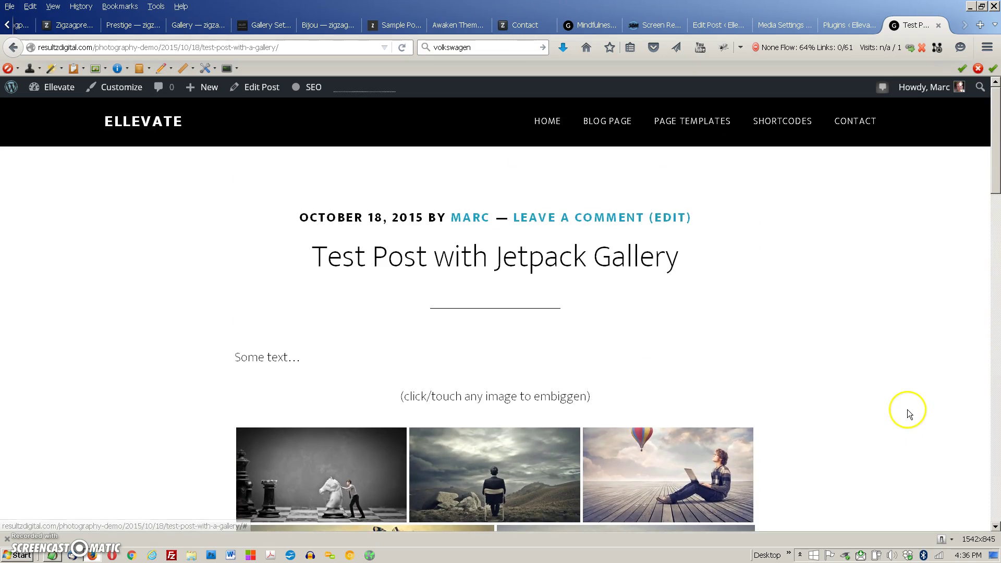
scroll(908, 409, "down", 3)
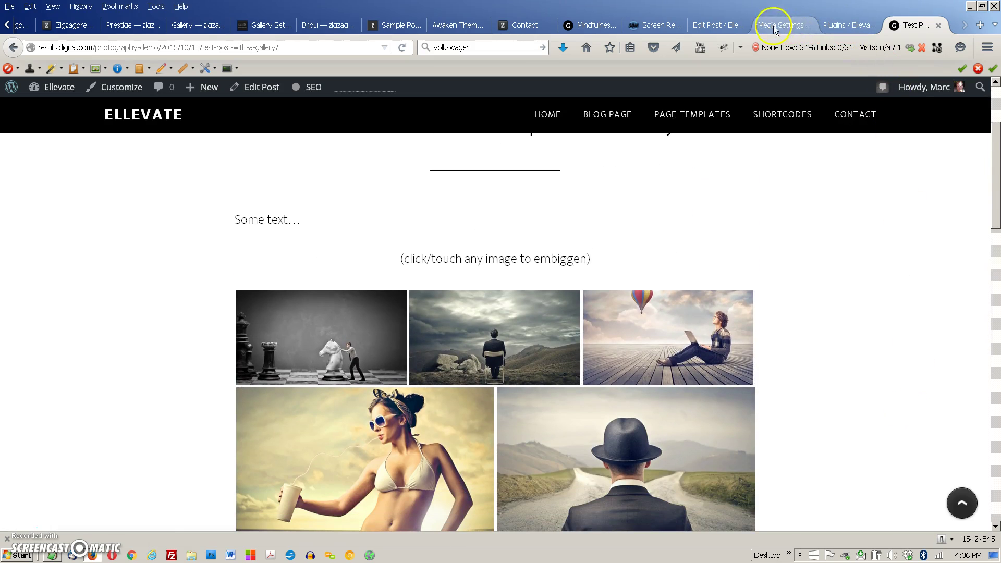
left_click(714, 25)
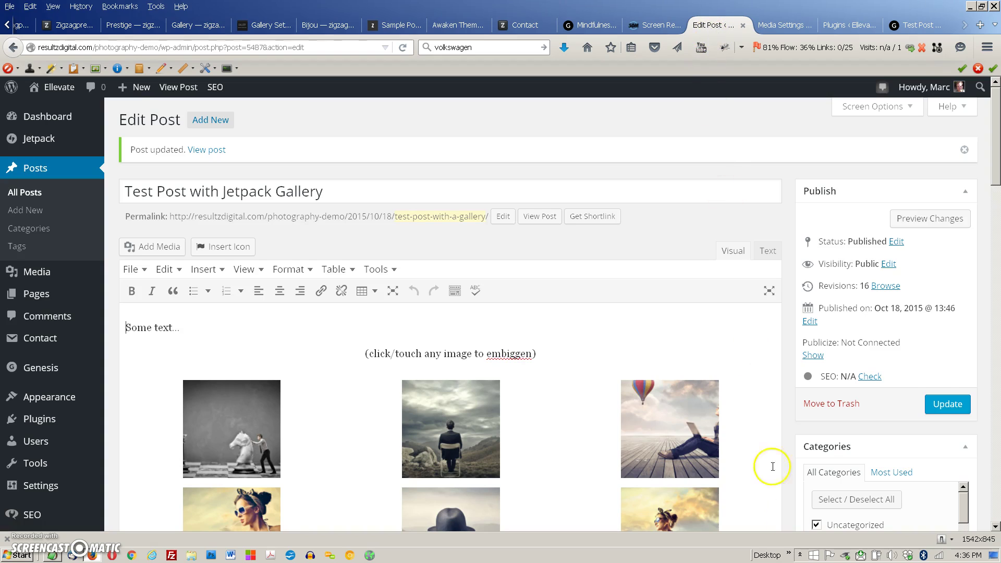
left_click(585, 396)
left_click(442, 359)
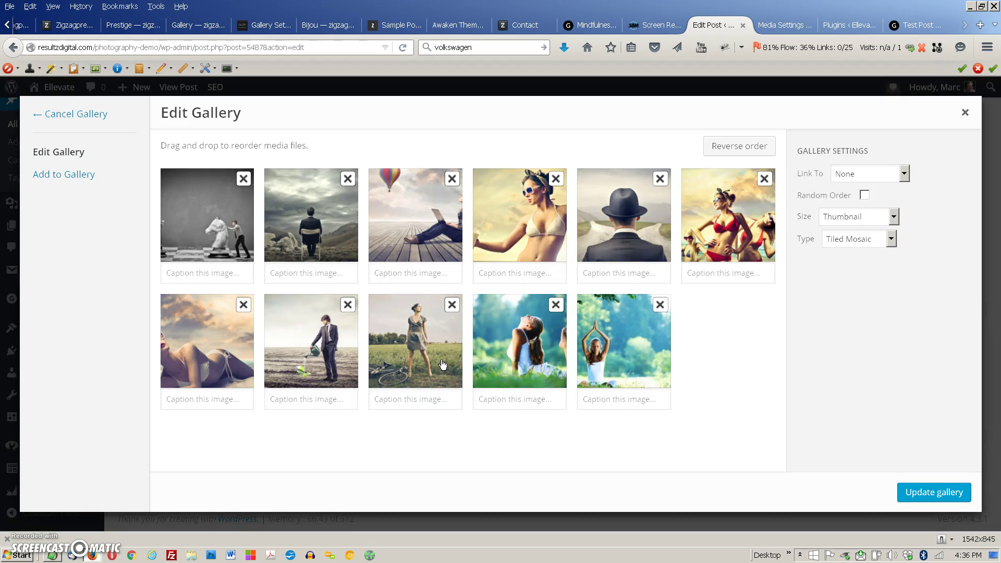
left_click(892, 239)
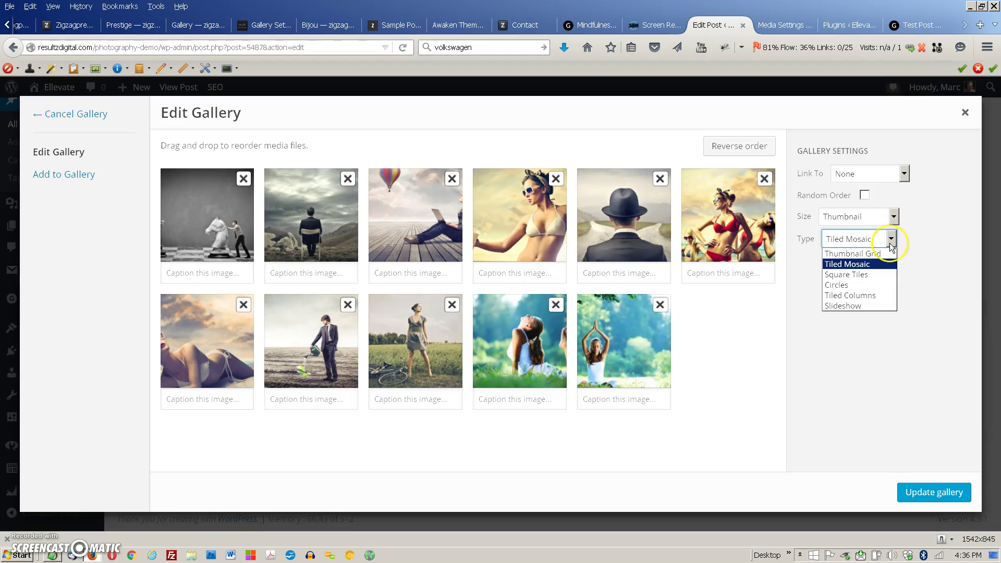
left_click(875, 286)
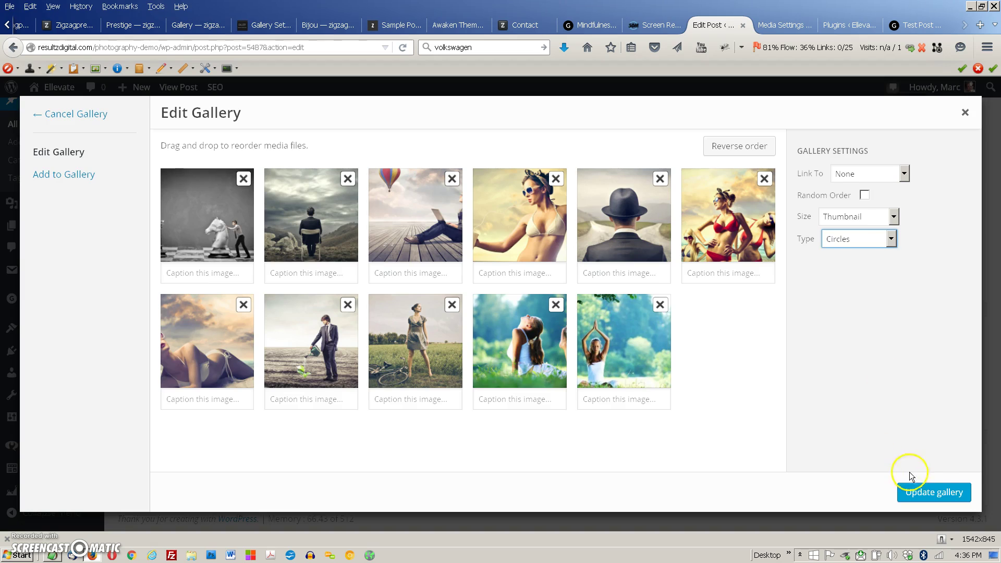
left_click(932, 492)
left_click(942, 407)
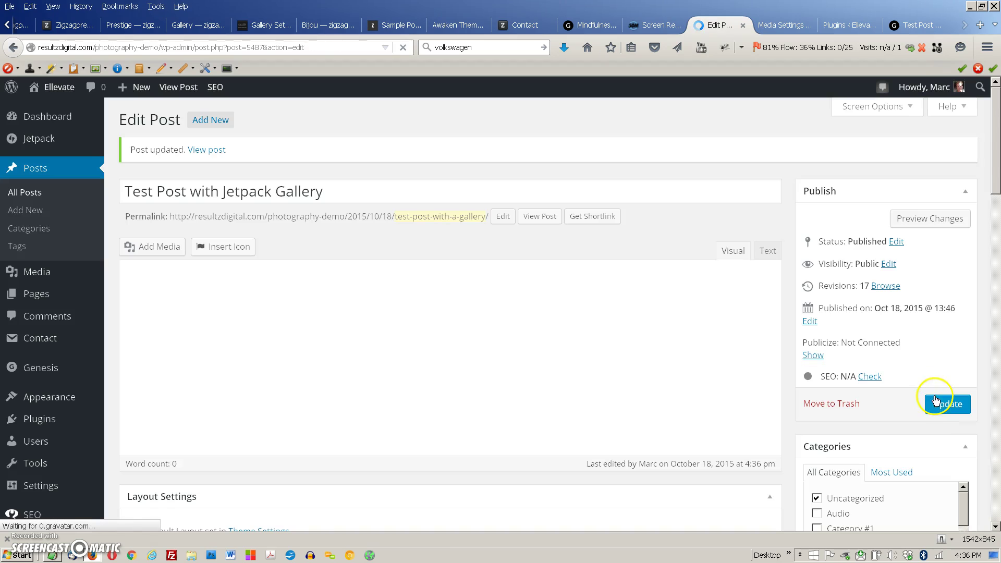
Return to the published gallery post, reload it, and look over the circular image layout.
left_click(913, 27)
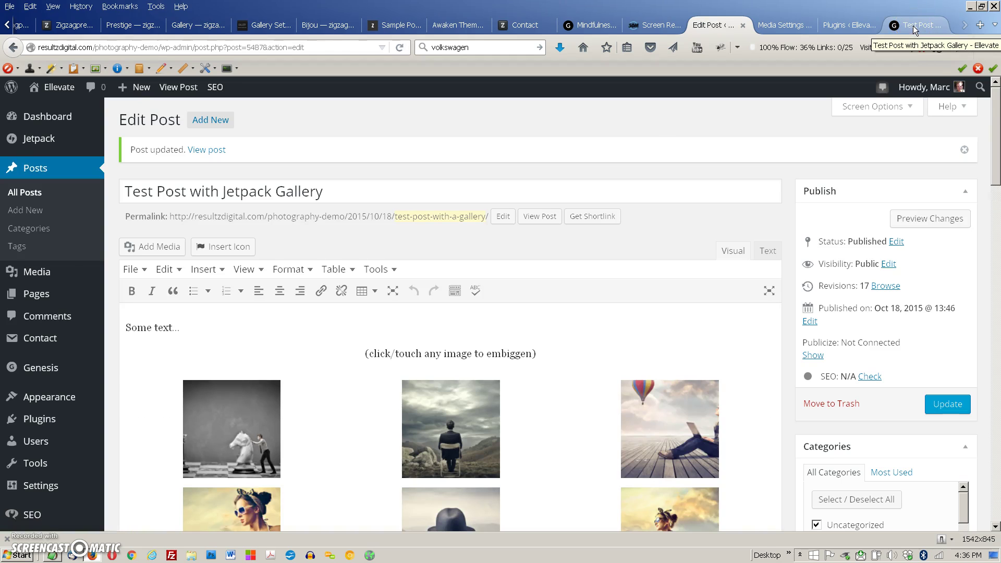
left_click(402, 48)
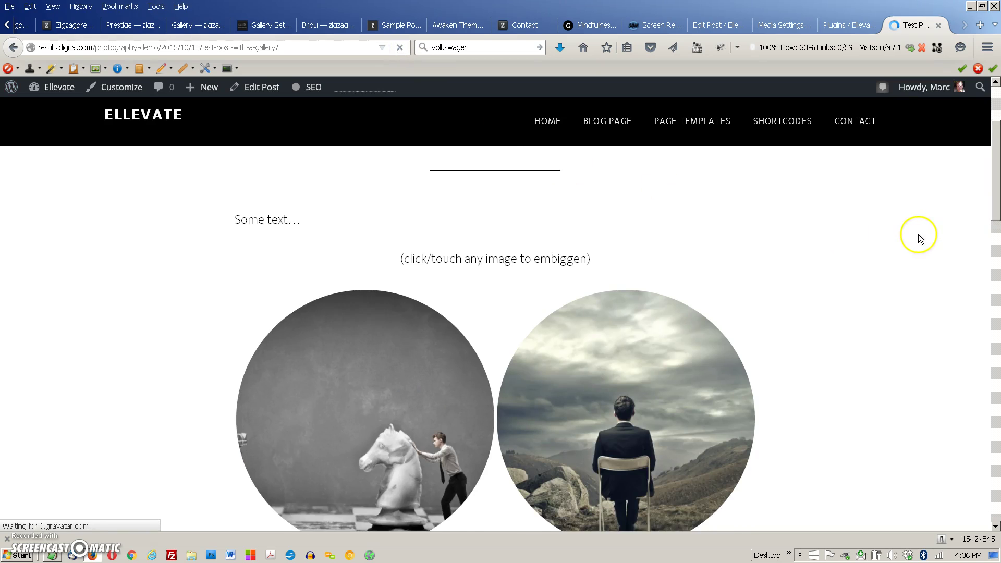
scroll(923, 240, "down", 2)
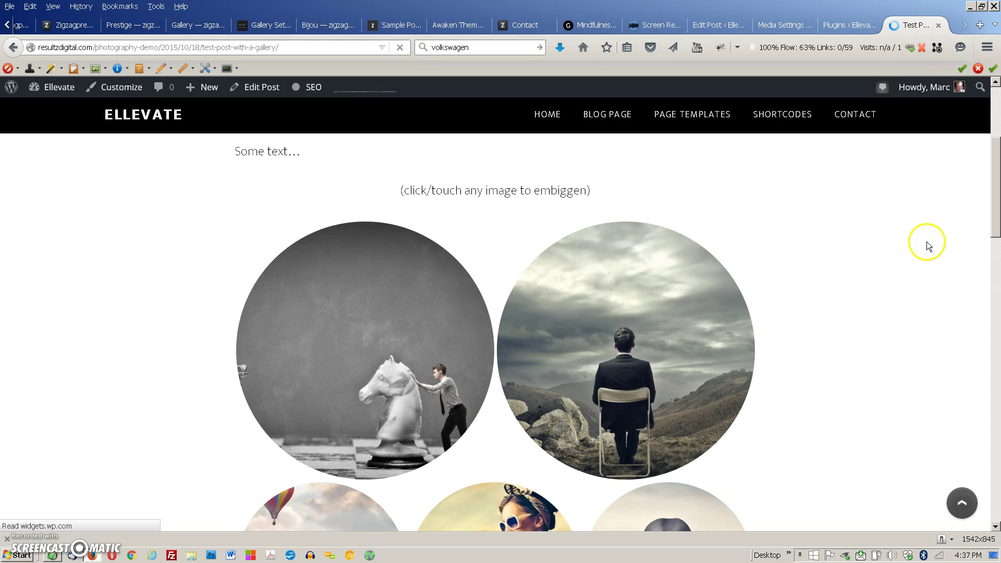
scroll(926, 242, "down", 4)
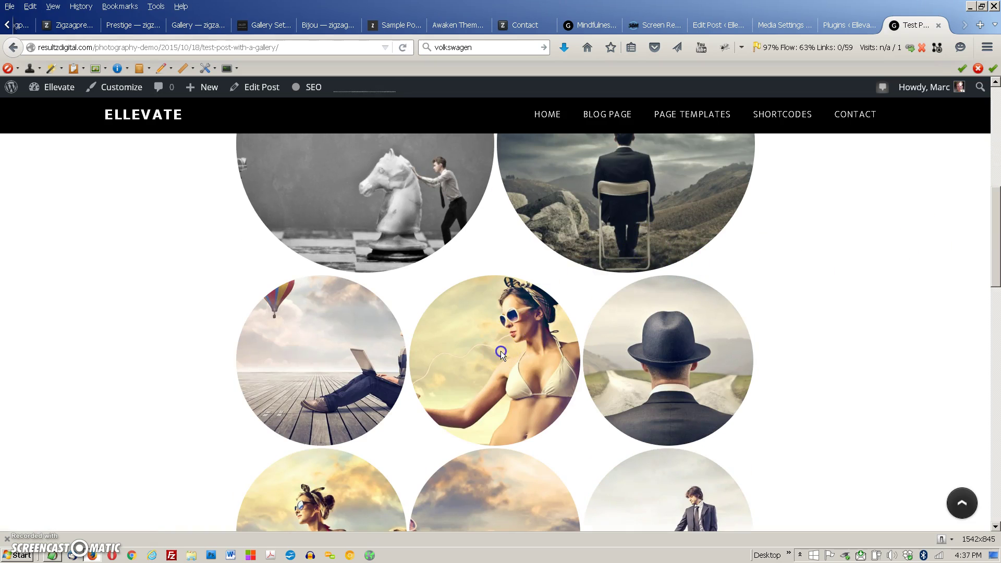
Open the image of the woman in sunglasses holding a drink in the carousel and advance two images to the beach group.
left_click(501, 353)
left_click(971, 279)
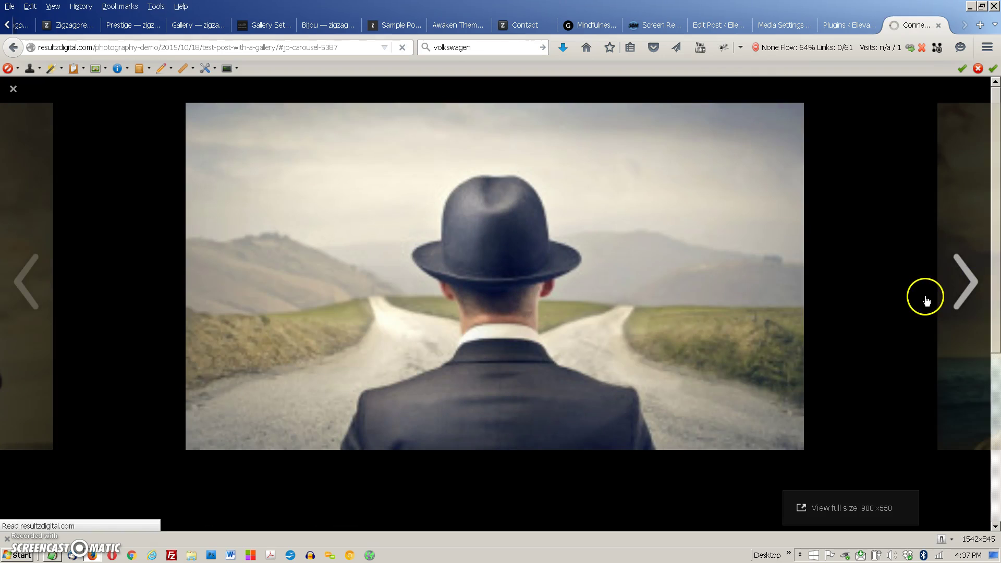
left_click(967, 284)
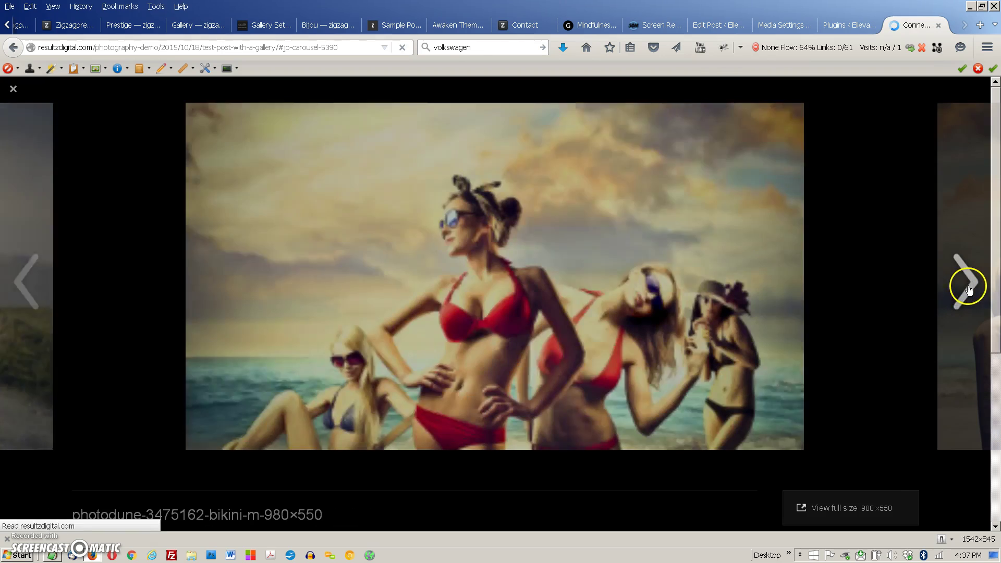
Highlight the image title photodune-3475162-bikini-m-980×550 below the carousel picture, clear the highlight, and close the carousel.
left_click_drag(332, 516, 72, 516)
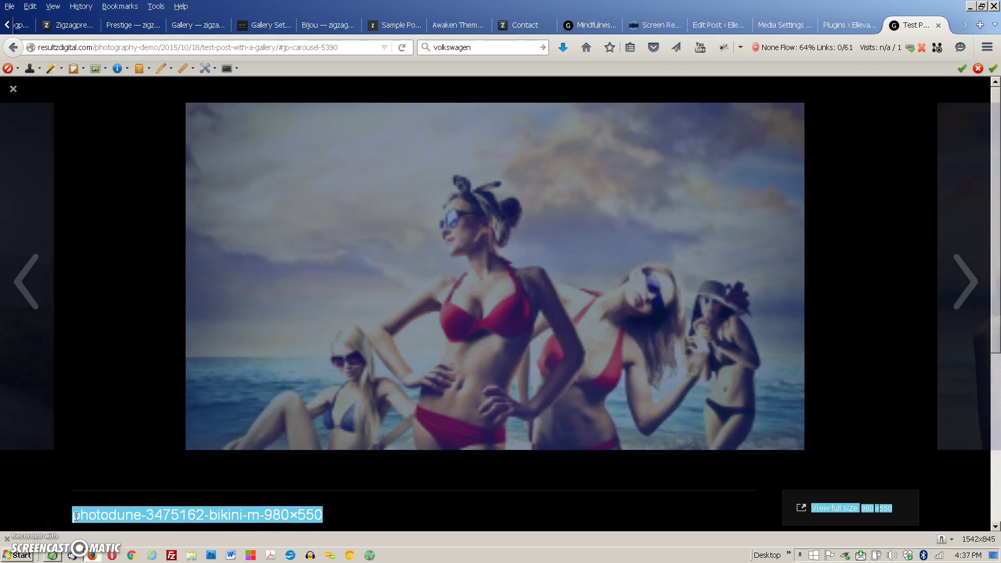
left_click(329, 514)
left_click_drag(323, 514, 73, 518)
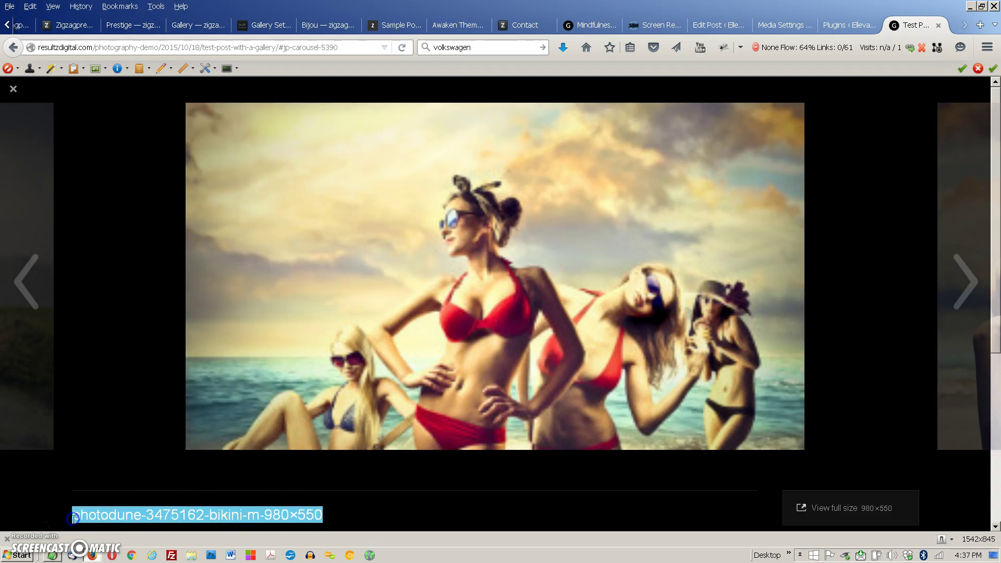
left_click(355, 519)
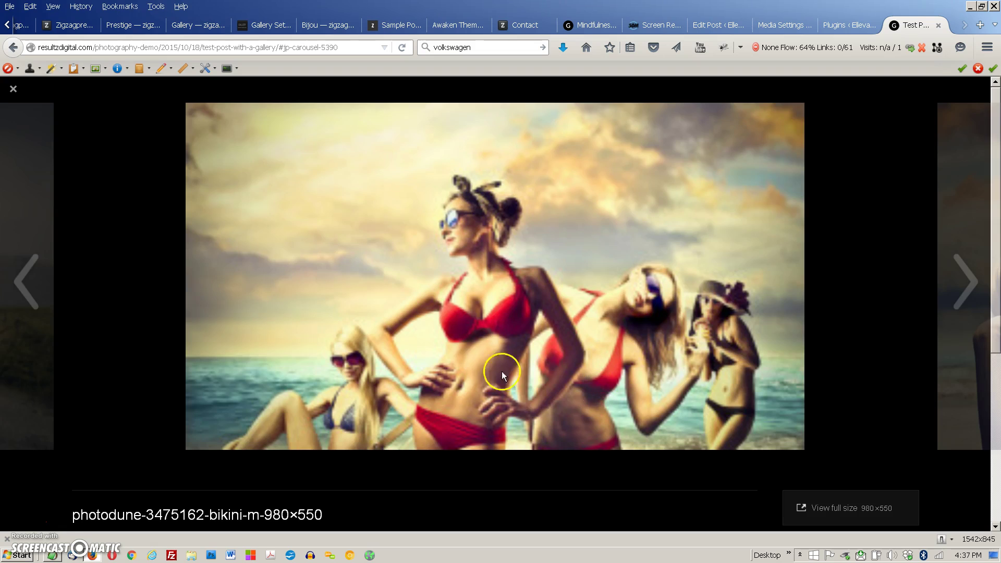
left_click(13, 91)
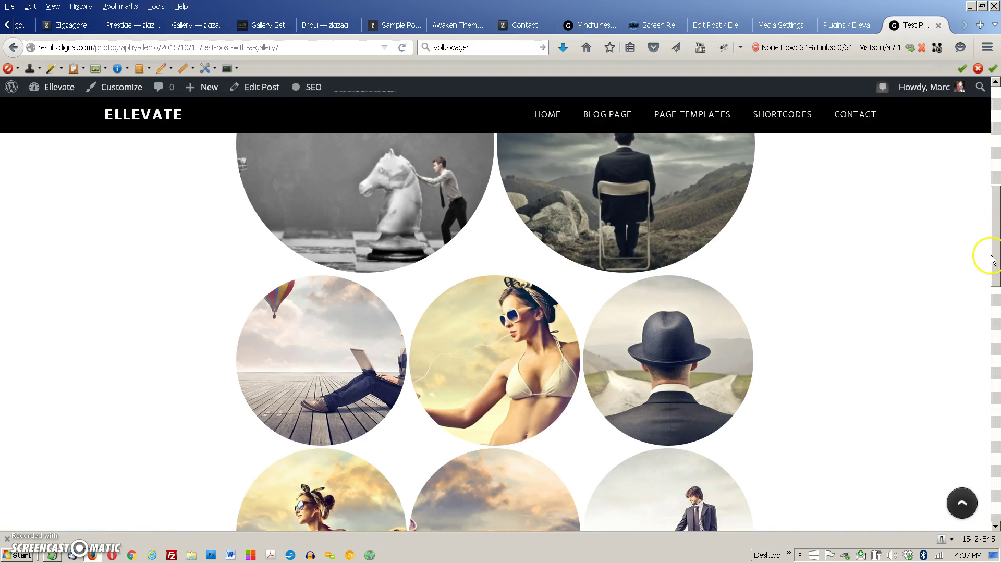
Go back to the start of the published post and review its title, intro text and first circular gallery images.
left_click_drag(992, 268, 991, 181)
scroll(991, 190, "up", 3)
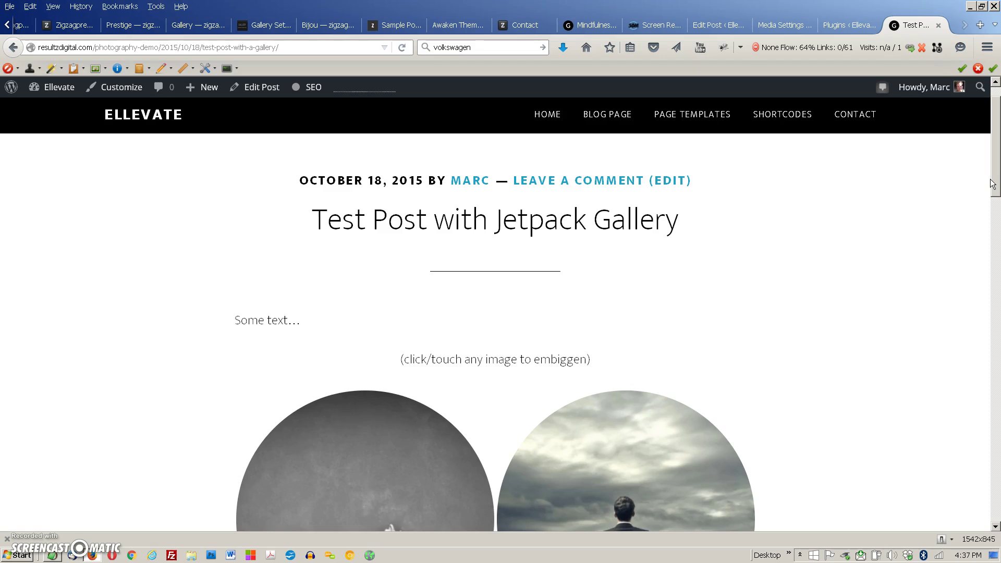
left_click(993, 189)
left_click_drag(994, 186, 995, 224)
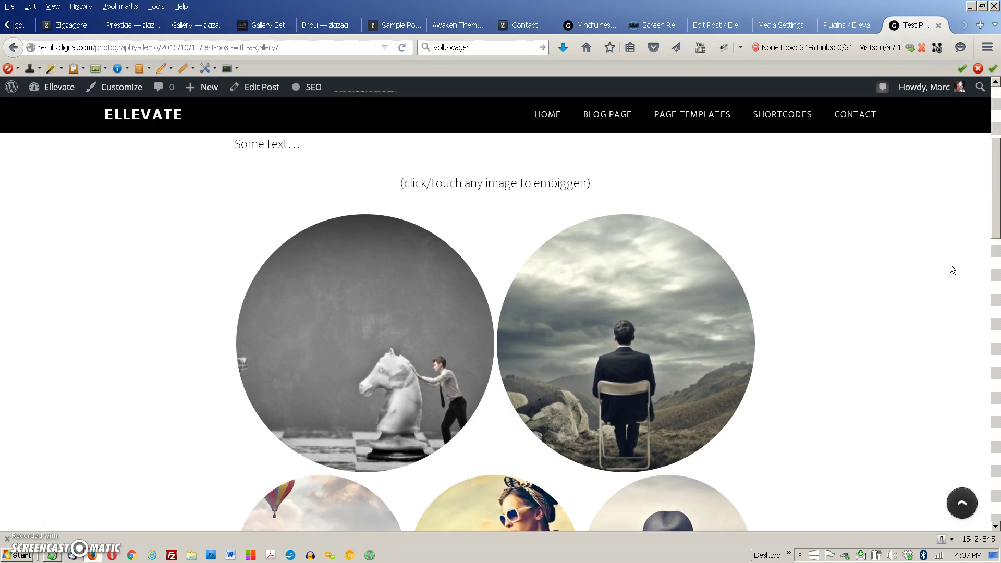
left_click(930, 410)
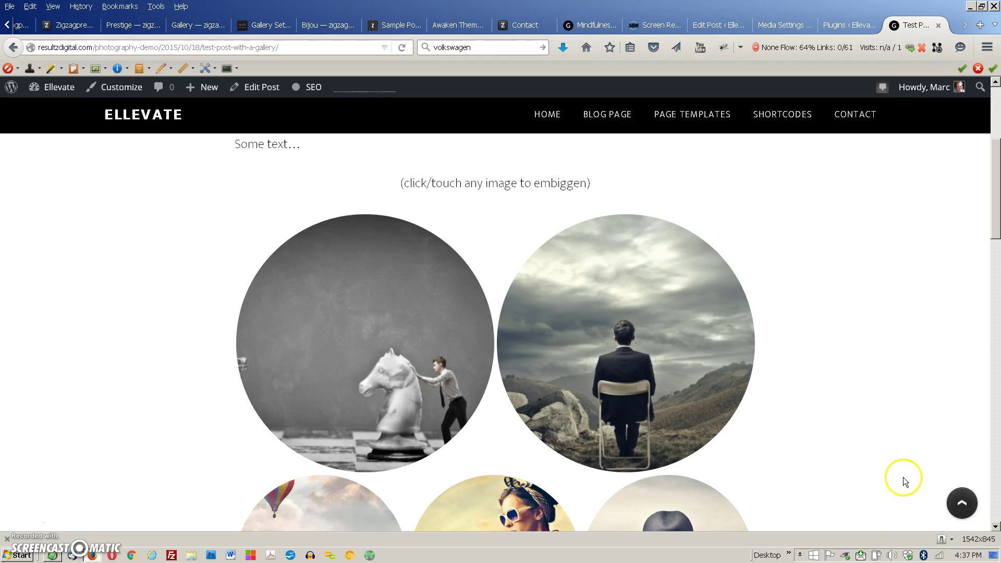